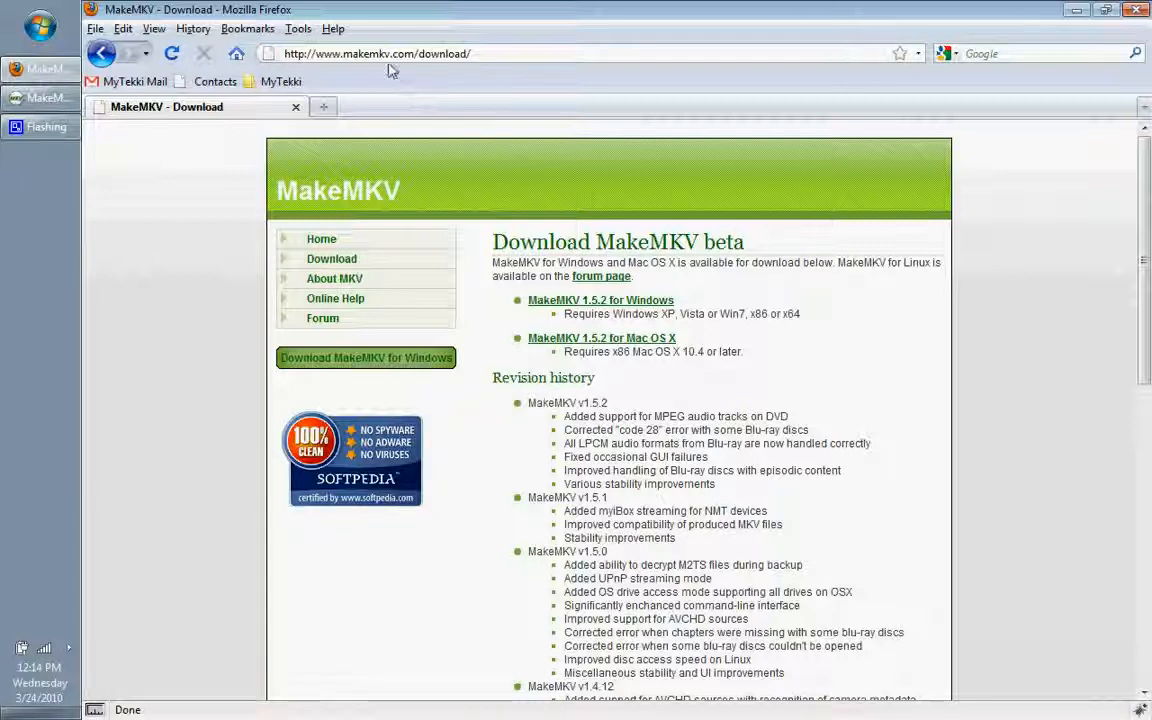
Step: Review the MakeMKV download page and close the browser, moving the MakeMKV window clear of the desktop icons
left_click(360, 54)
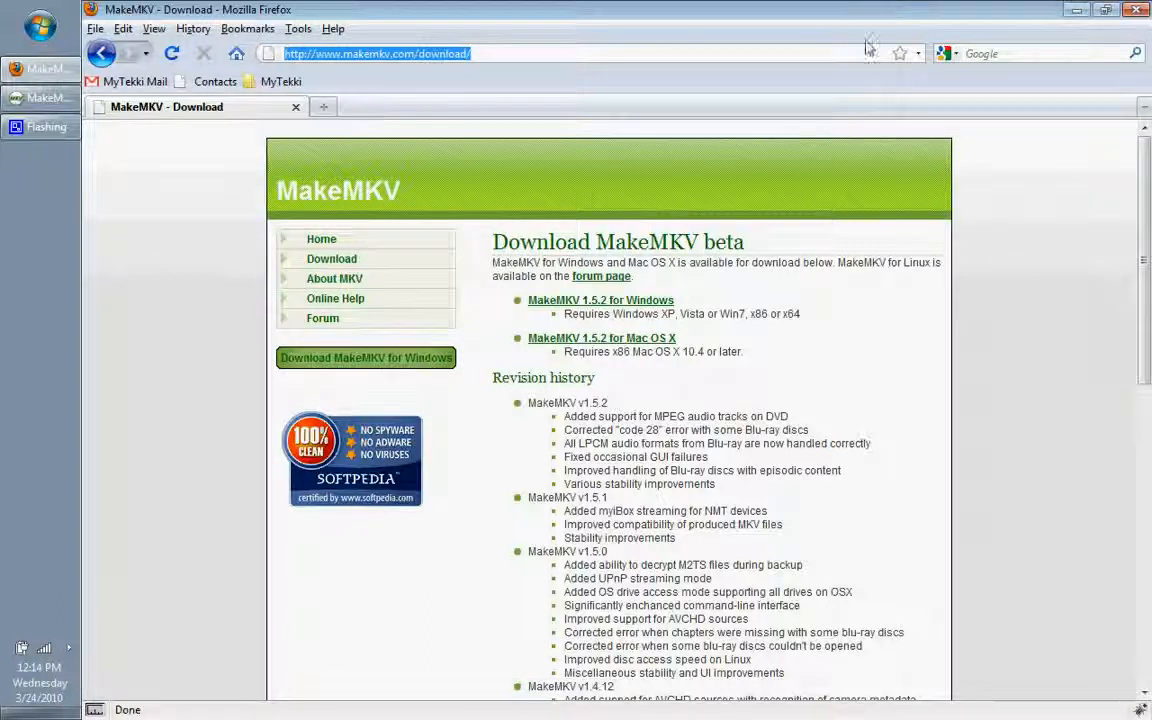
left_click_drag(774, 252, 558, 230)
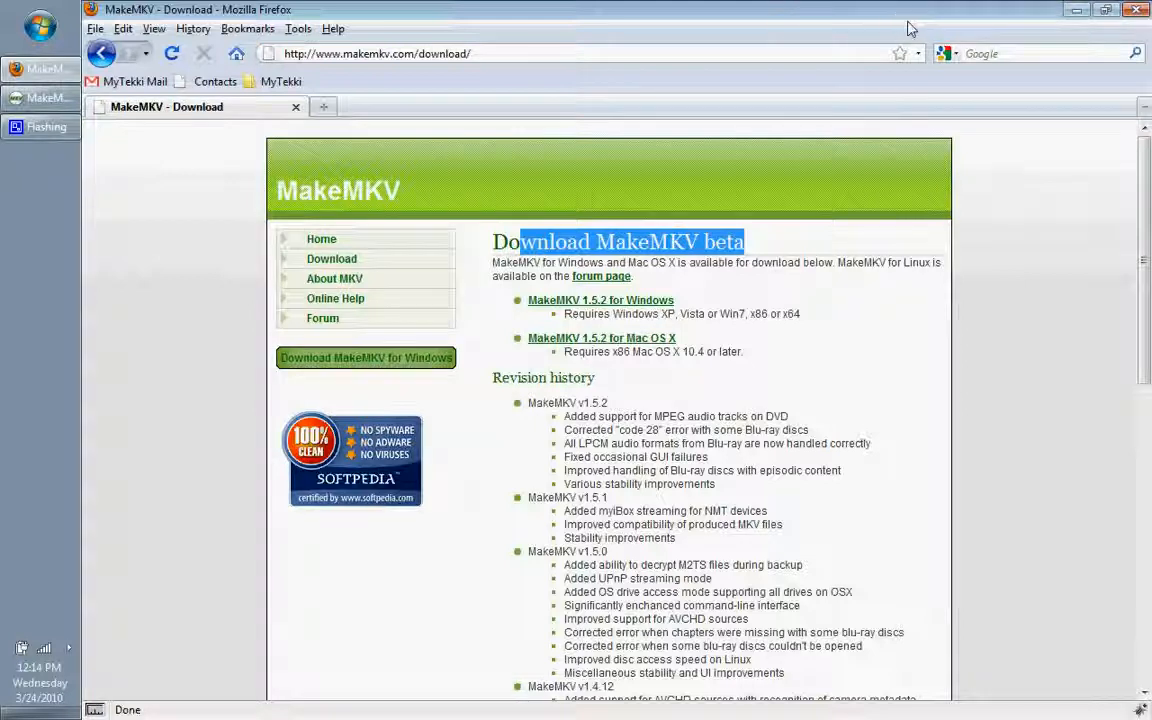
left_click(1137, 11)
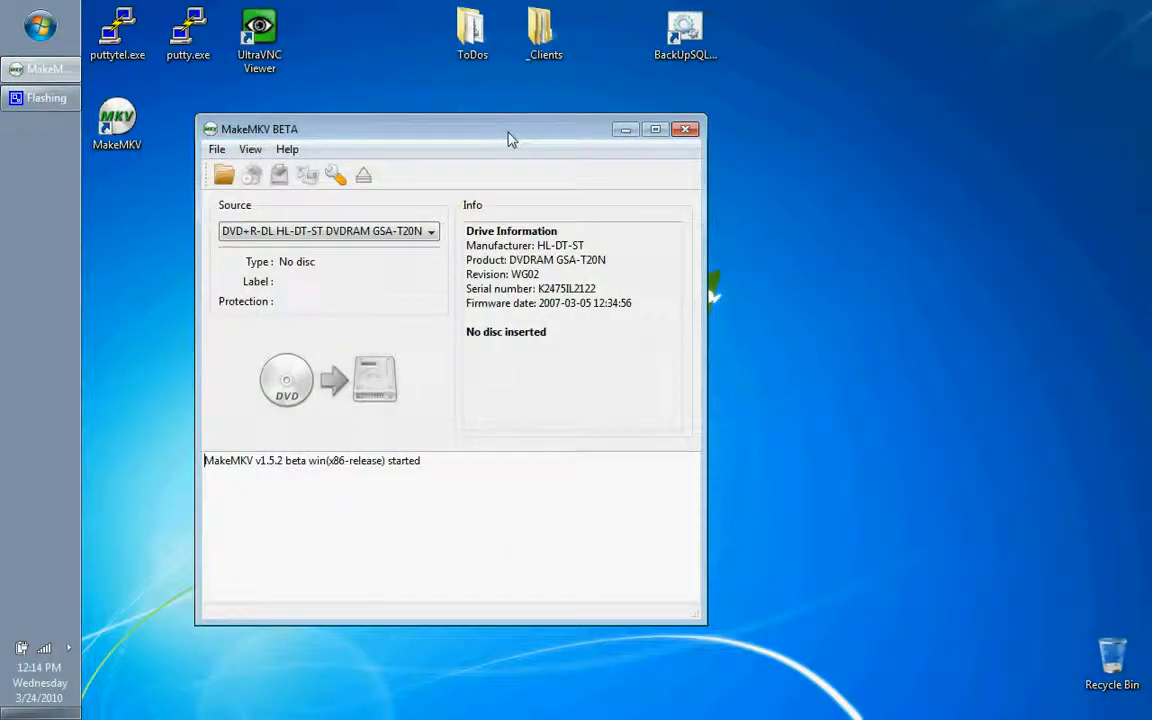
left_click_drag(506, 136, 756, 129)
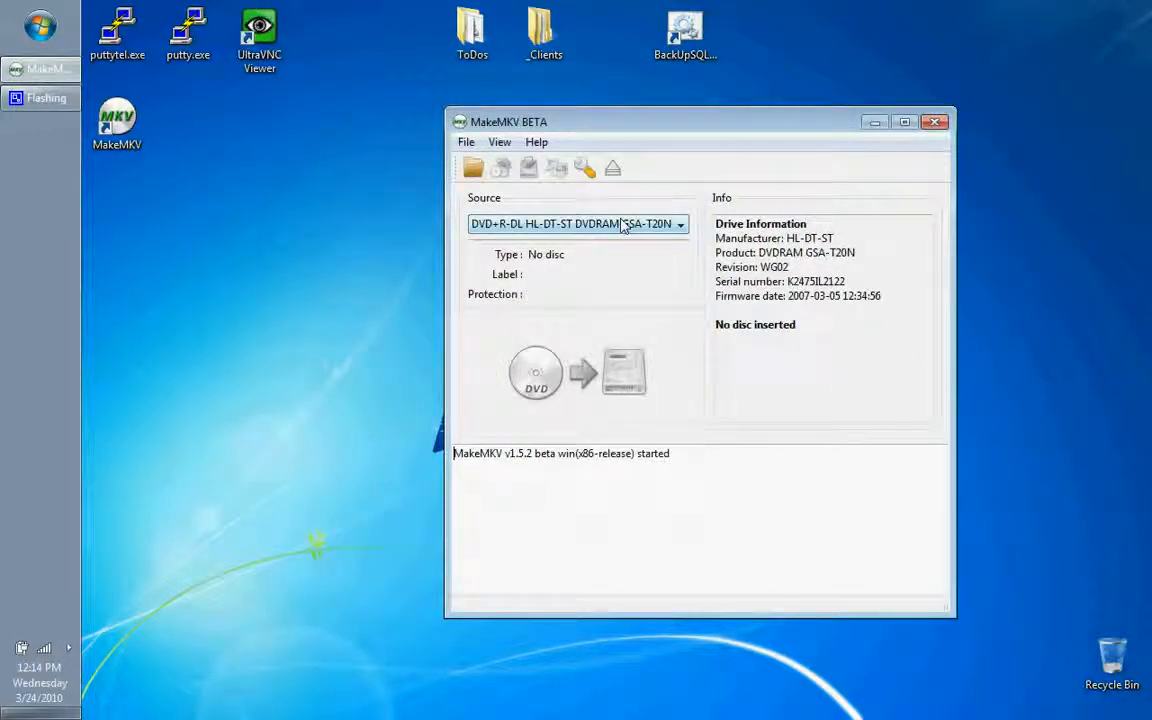
left_click(214, 206)
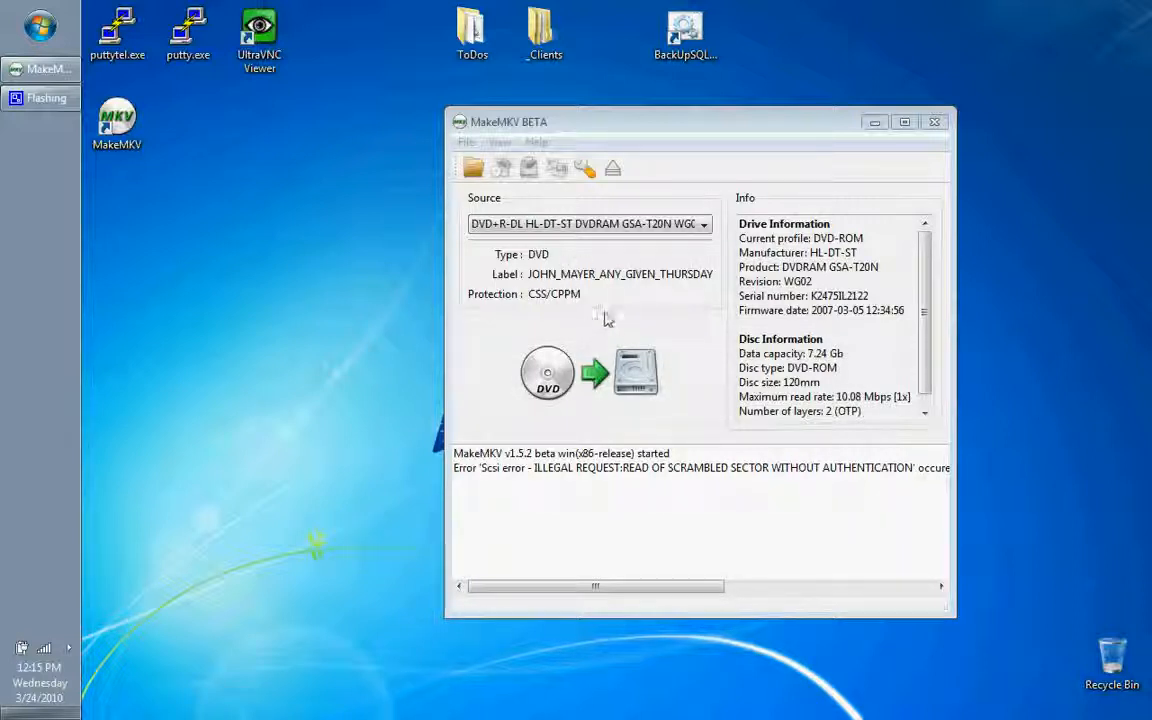
Step: Set MakeMKV's default destination to Custom with D:/ as the output folder and save the preferences
left_click(585, 169)
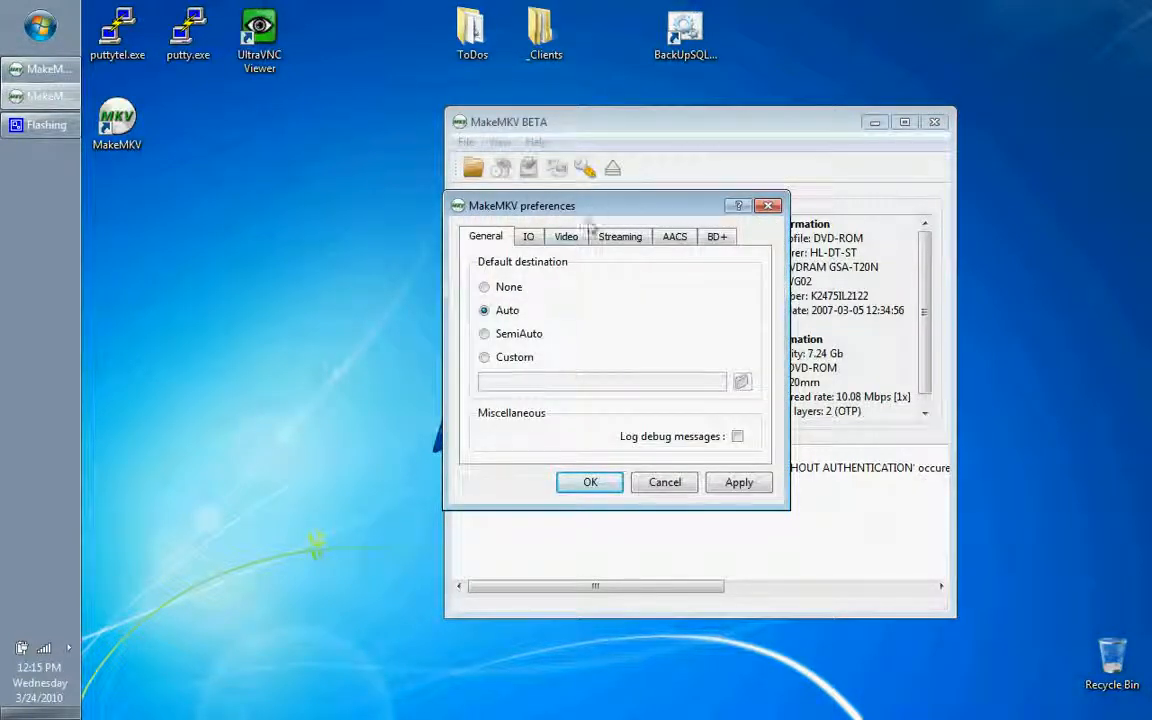
left_click(505, 357)
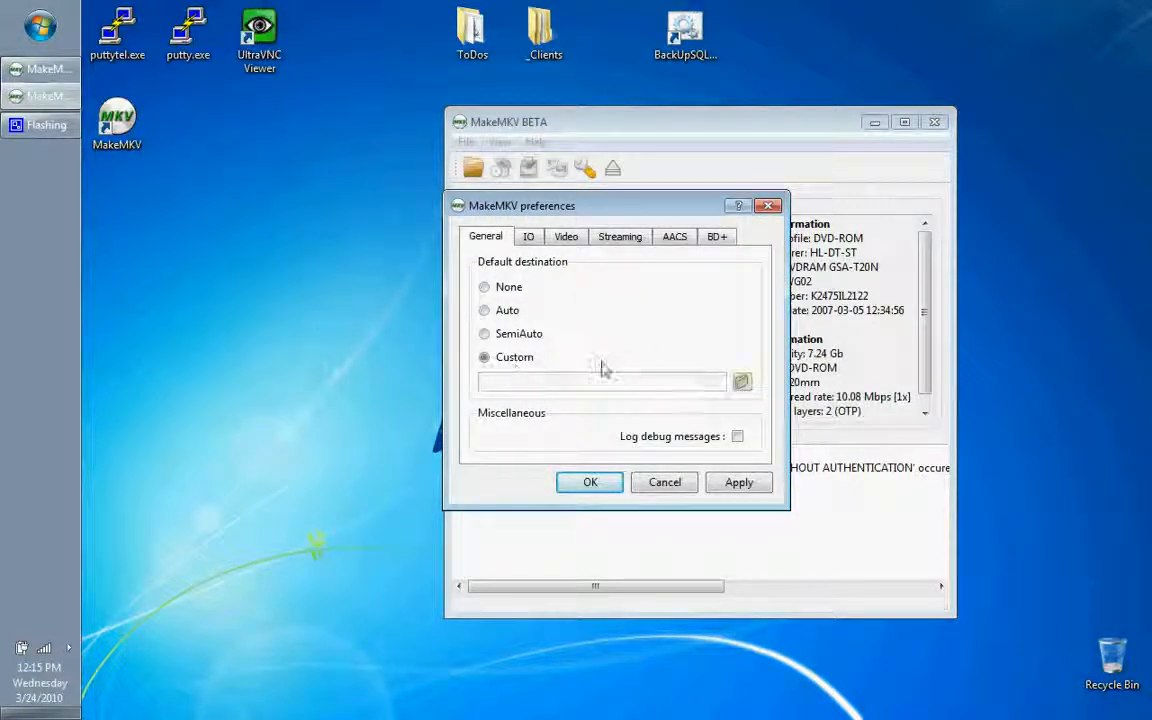
left_click(742, 381)
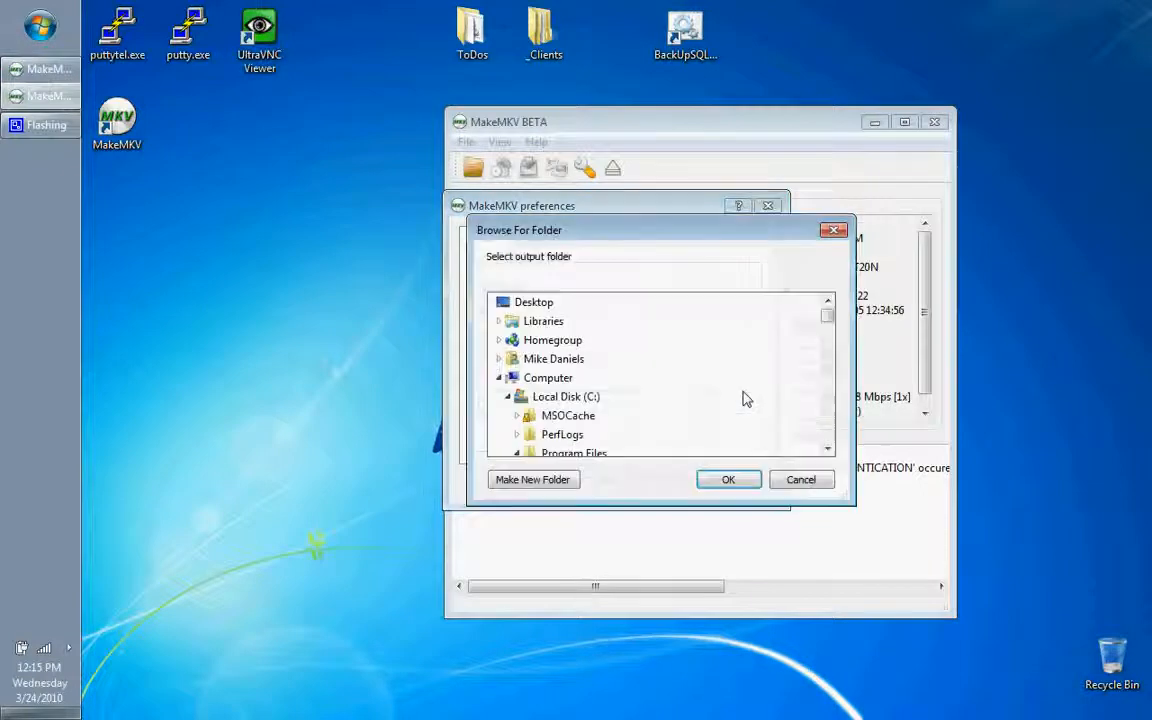
left_click(550, 415)
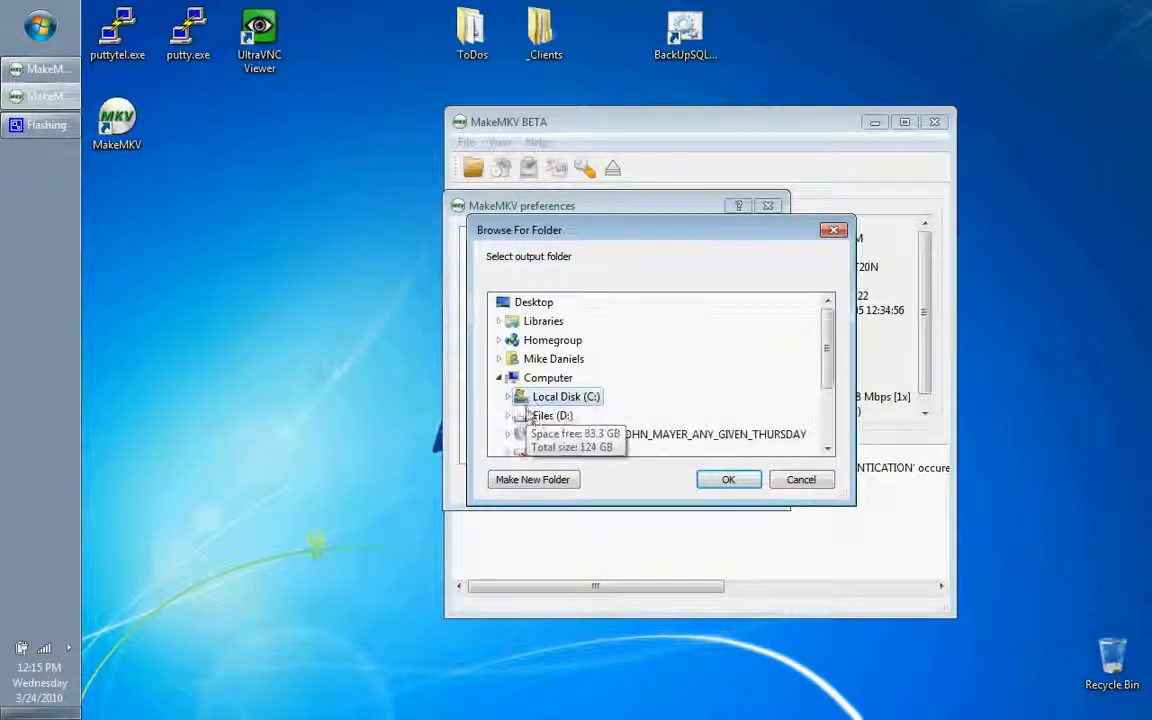
left_click(731, 479)
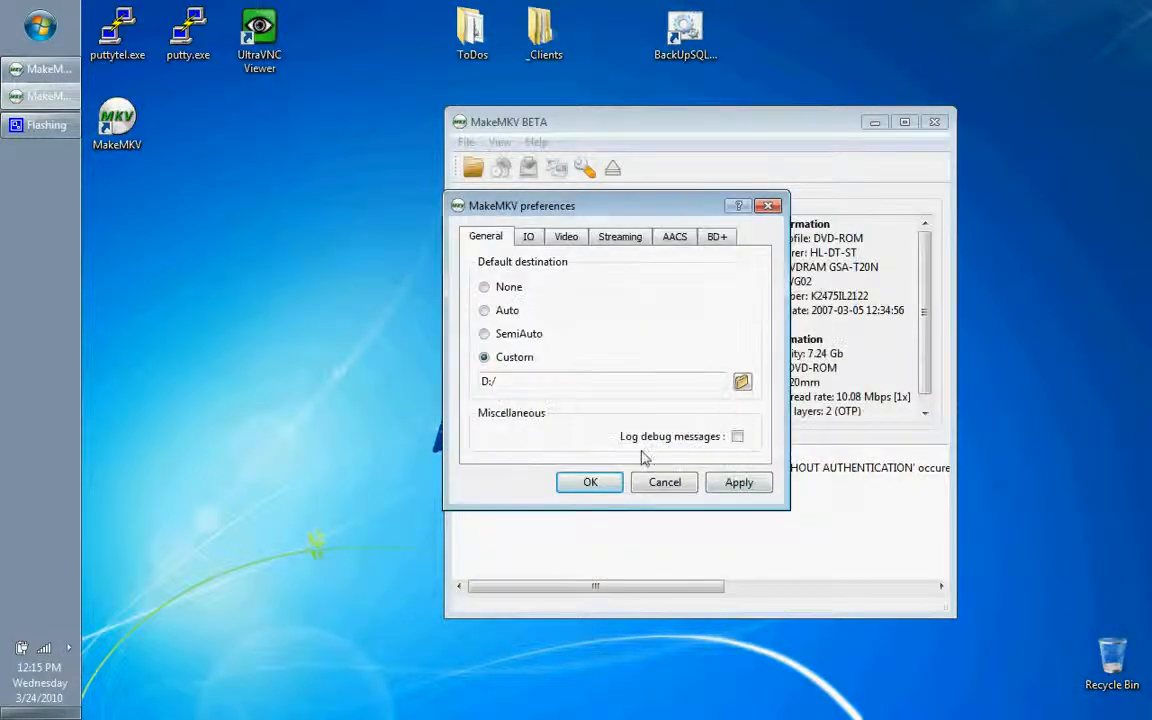
left_click(722, 489)
left_click(609, 380)
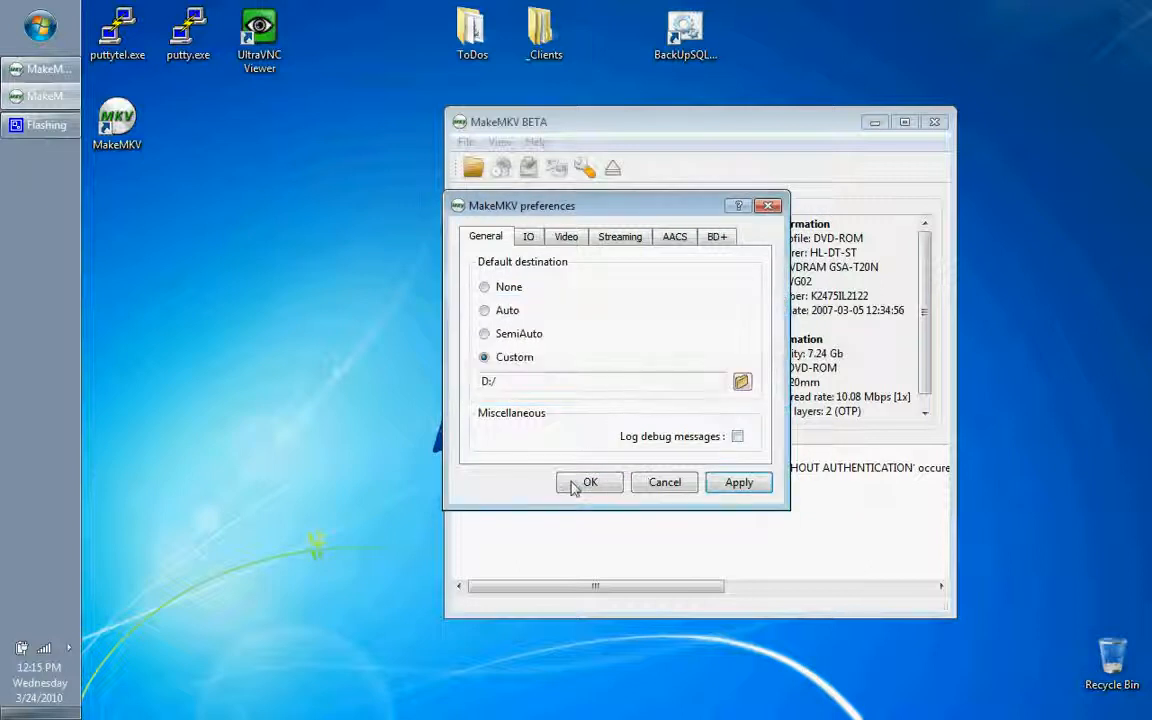
left_click(575, 484)
Step: Open the inserted DVD in MakeMKV to scan its titles and review the scan log
left_click(550, 372)
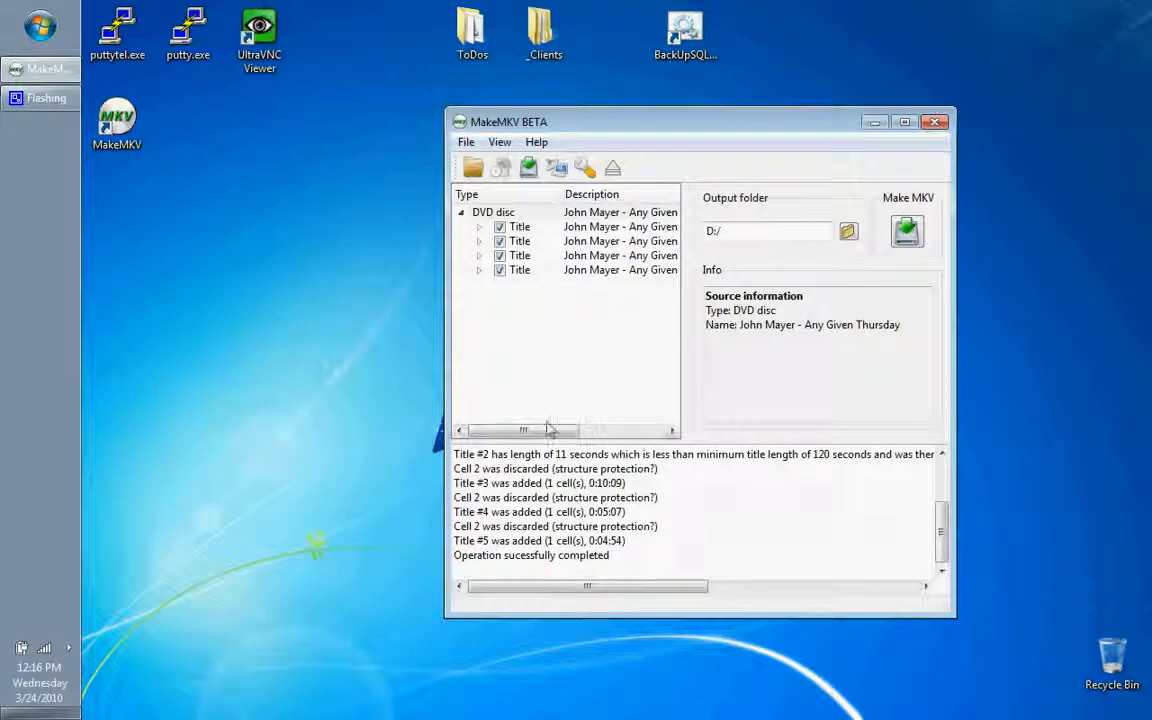
scroll(623, 493, "up", 2)
left_click_drag(596, 468, 887, 470)
left_click(699, 515)
left_click(840, 511)
scroll(781, 493, "down", 2)
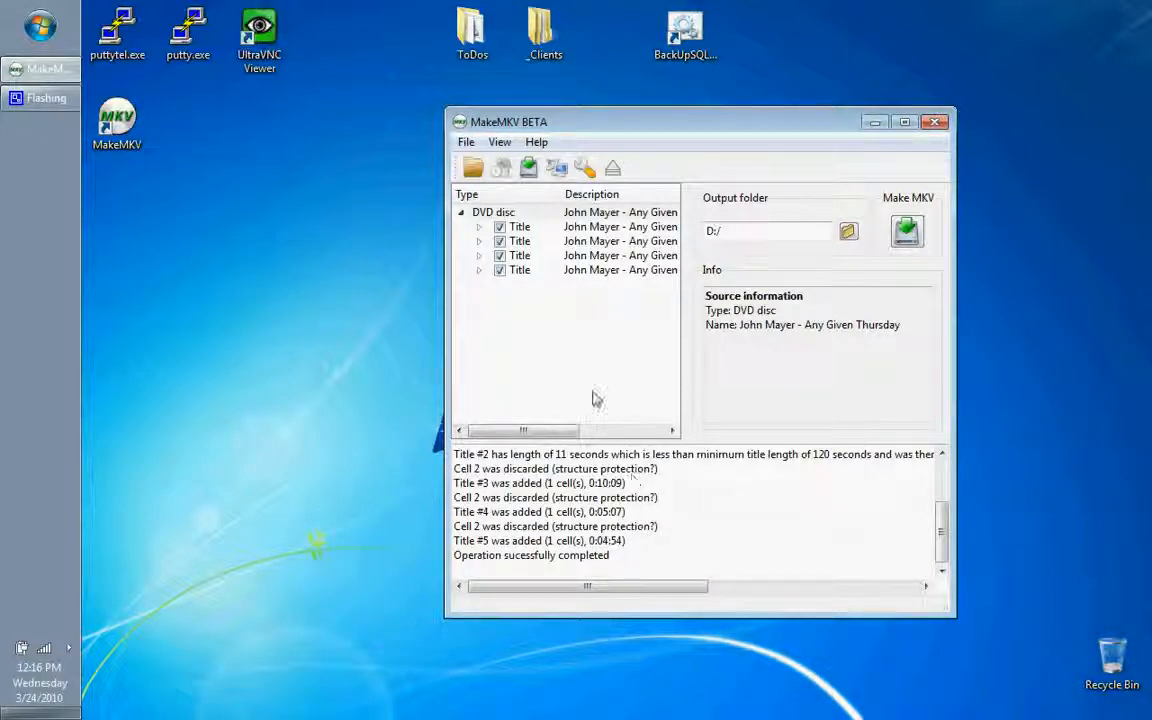
Step: Check the size of each DVD title and exclude the second, third and fourth titles from the rip
left_click_drag(541, 432, 663, 432)
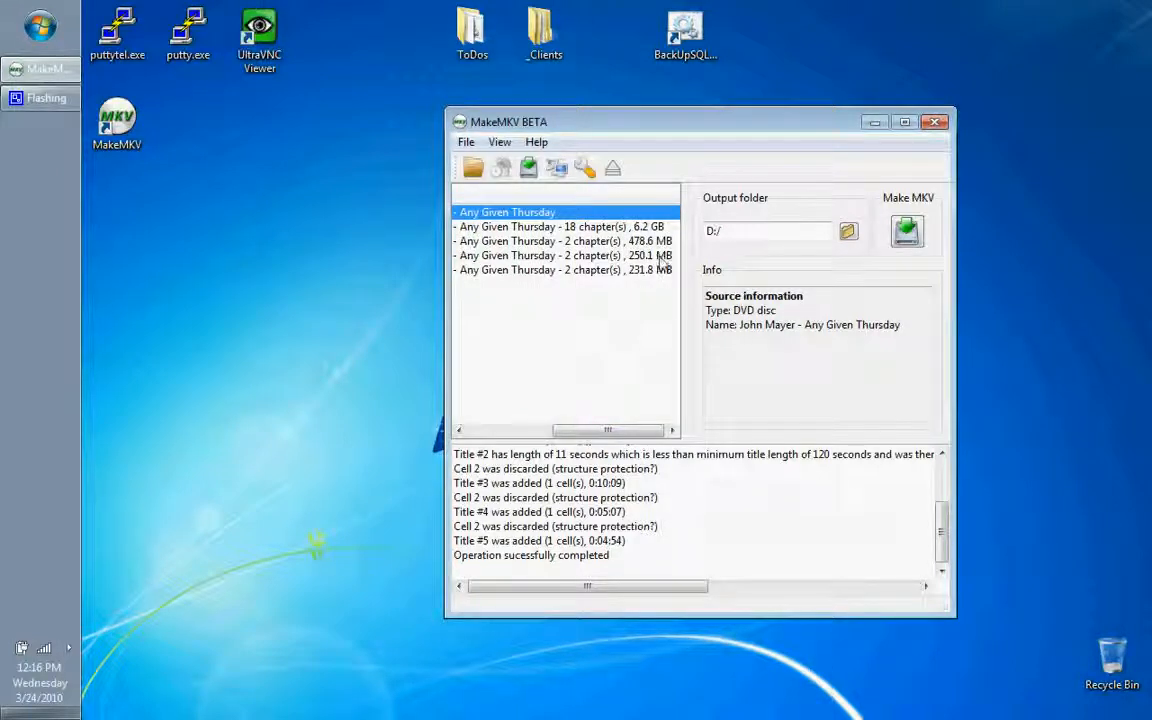
left_click_drag(612, 431, 520, 432)
left_click(500, 241)
left_click(500, 256)
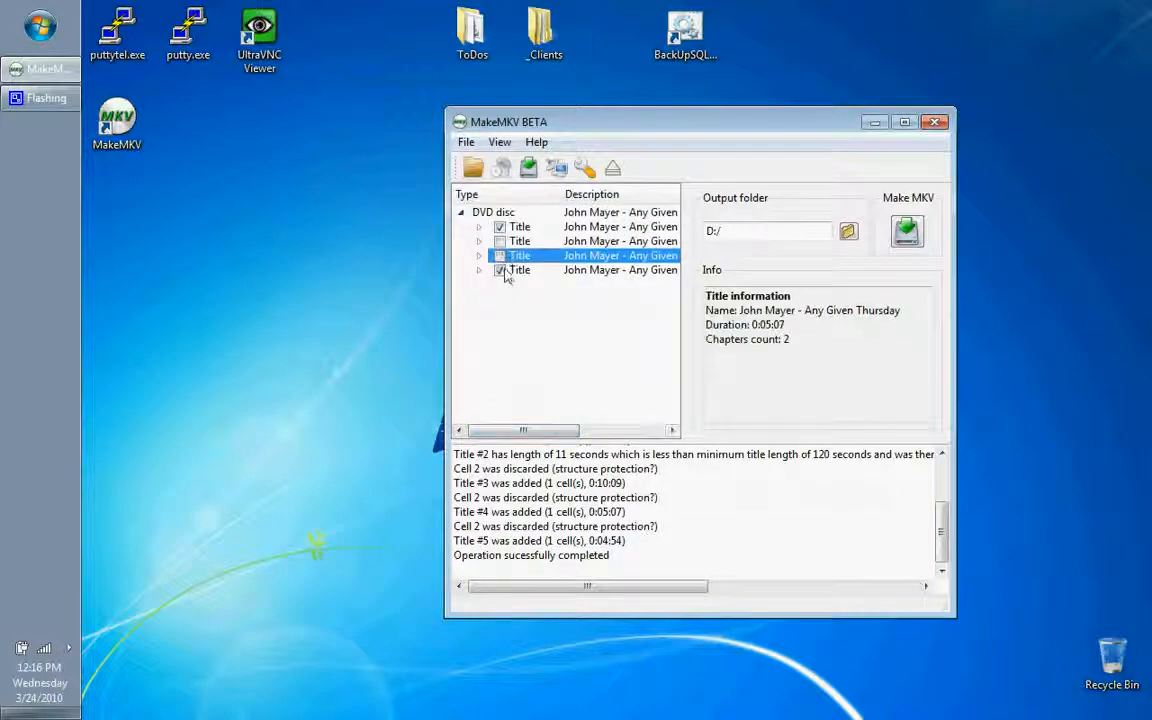
left_click(500, 270)
Step: Expand the first title and compare the codec and channel details of its DD 3/2+1 and DD 2/0 English audio tracks
left_click(479, 227)
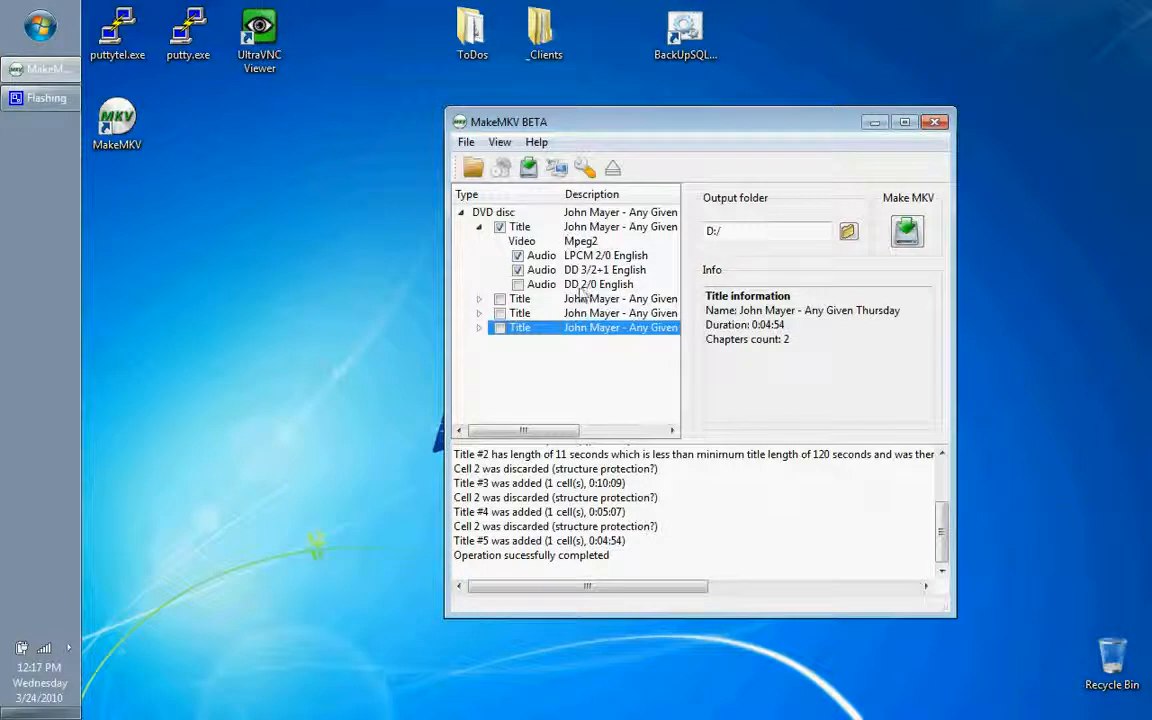
left_click(540, 270)
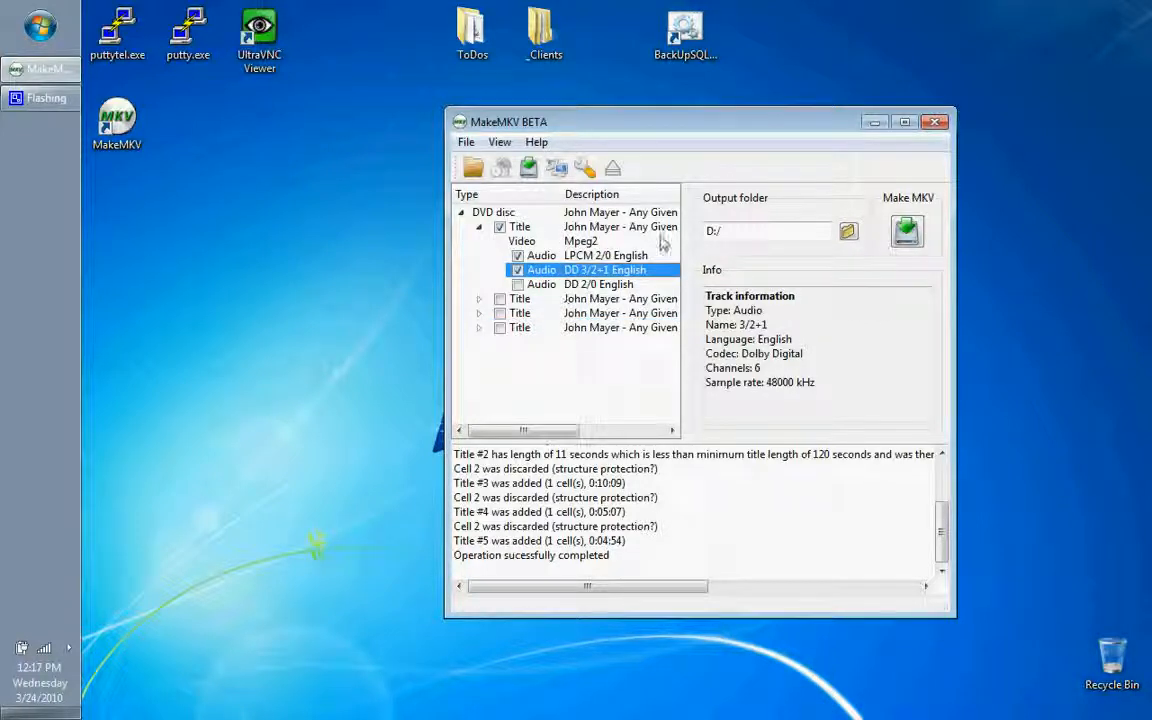
left_click_drag(741, 354, 830, 366)
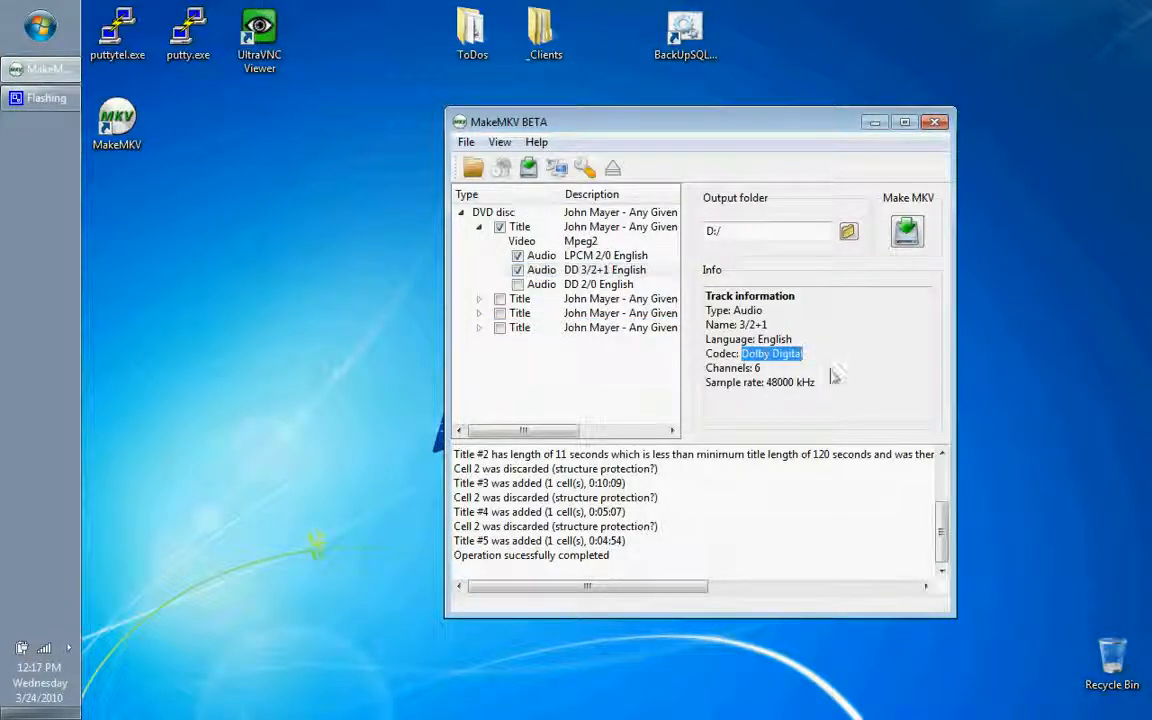
left_click(613, 285)
left_click_drag(741, 354, 715, 370)
left_click(777, 380)
left_click(594, 273)
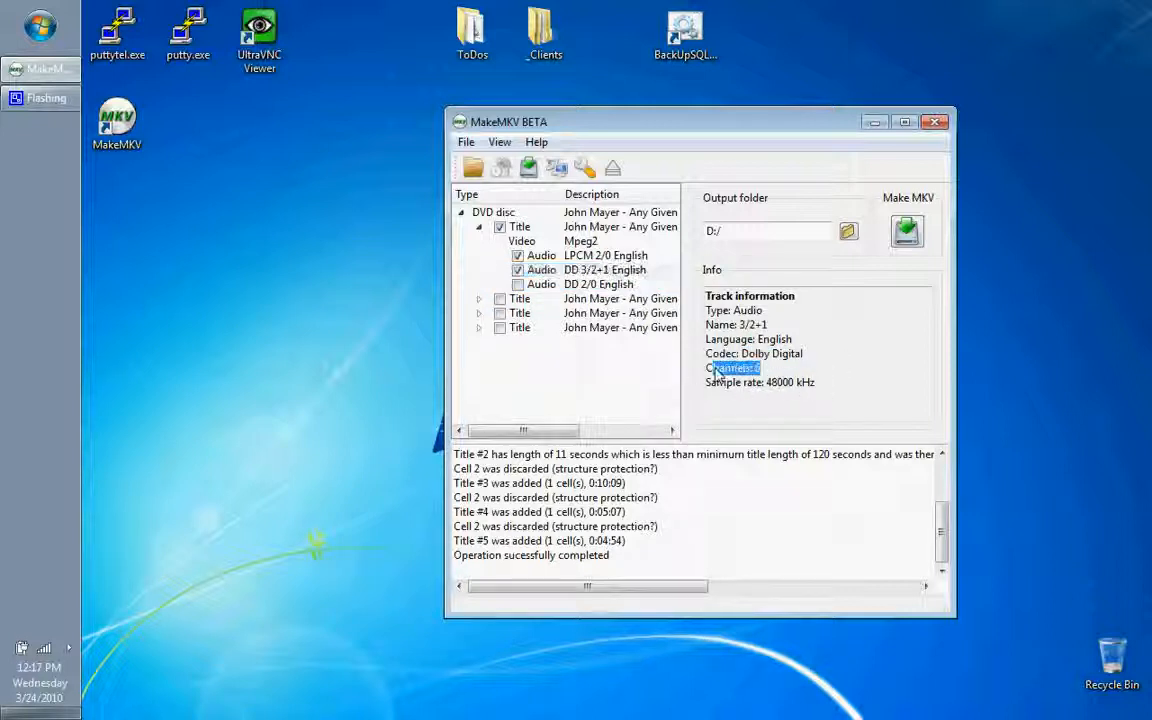
left_click(782, 381)
left_click_drag(764, 370, 708, 371)
left_click(782, 398)
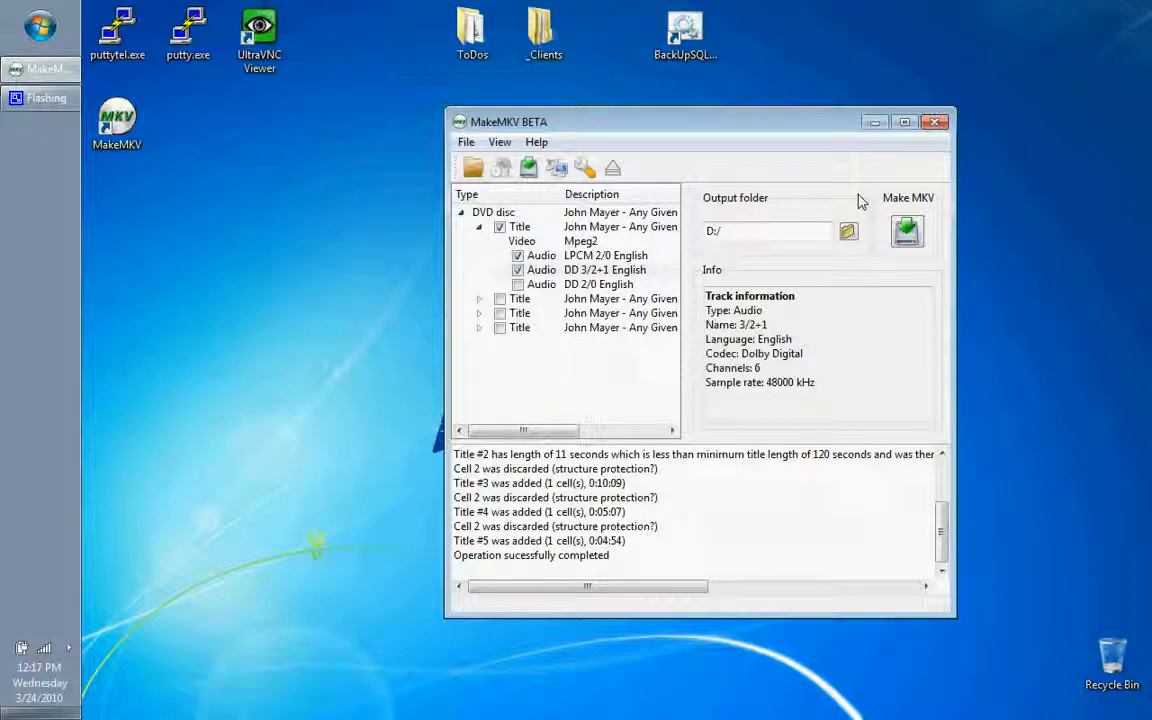
Step: Start saving the selected title as an MKV file in D:/
left_click(908, 232)
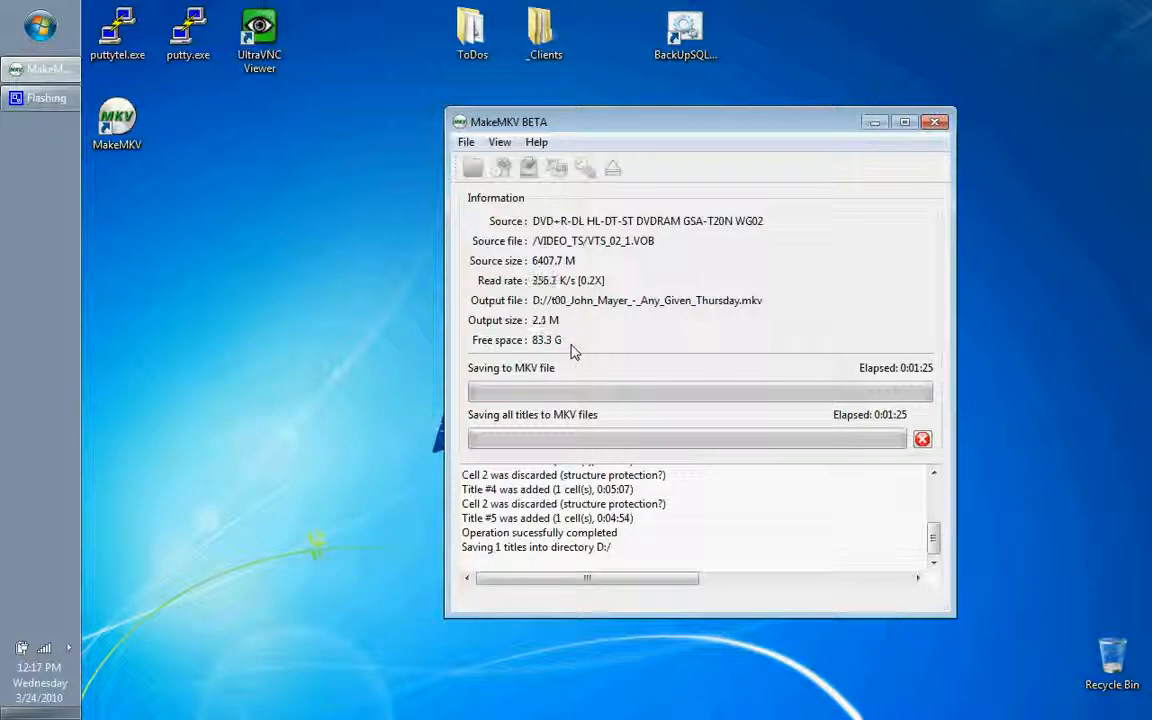
Step: View the computer's system properties to check its processor and memory, and close the window
left_click(40, 26)
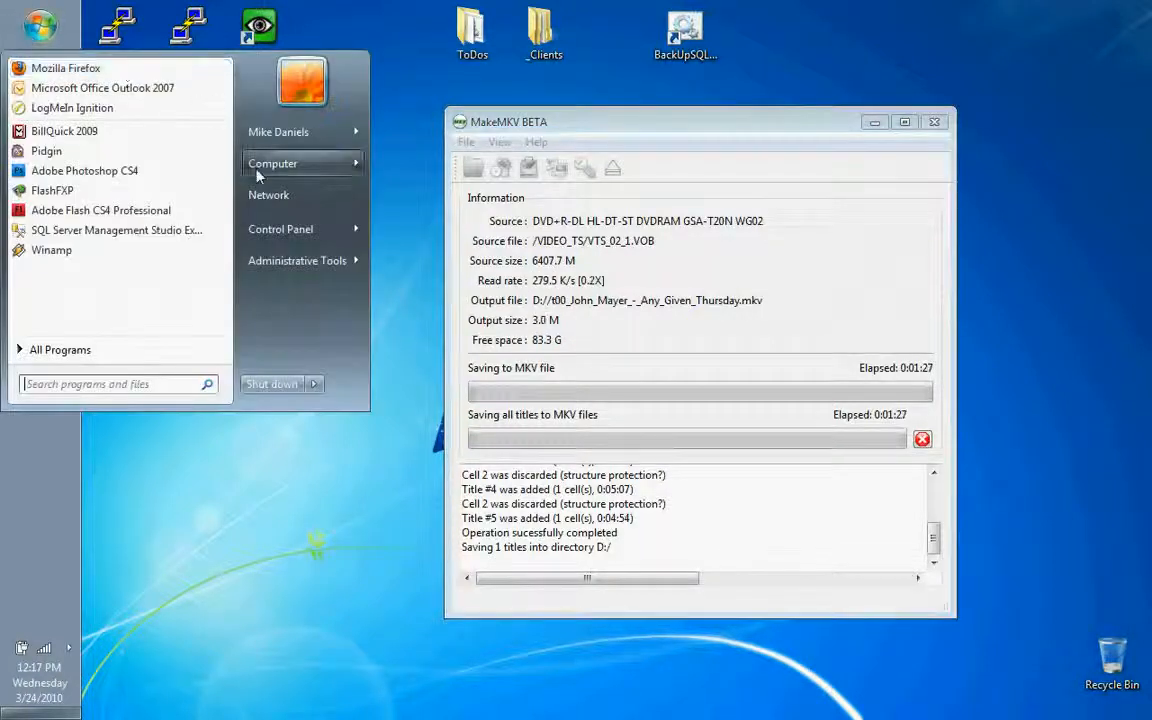
right_click(289, 180)
left_click(330, 186)
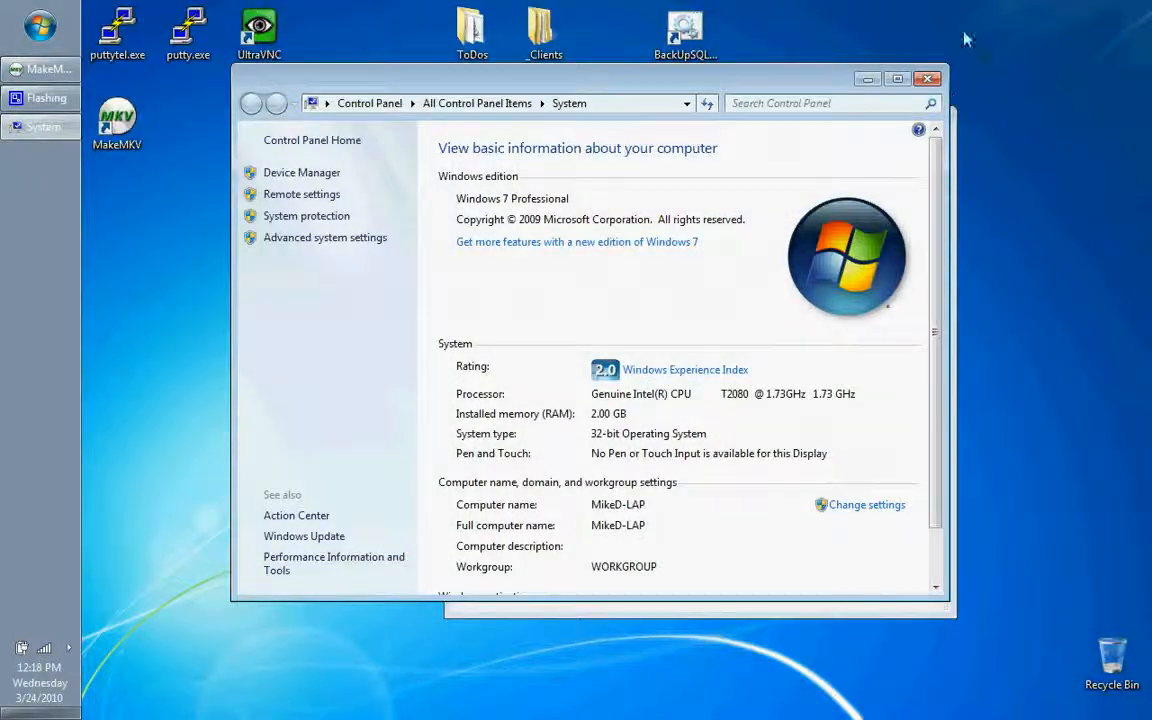
left_click(929, 80)
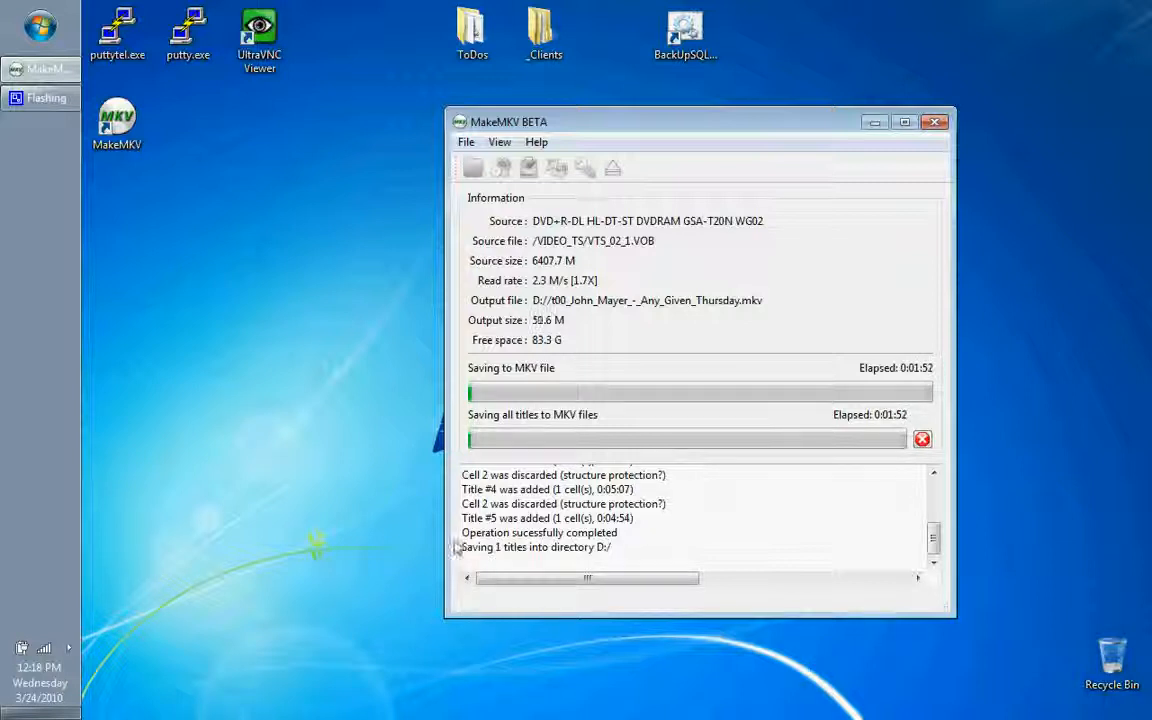
Step: Open the Files (D:) drive, select the new MKV file and widen the Name column to fit its full name
left_click(40, 27)
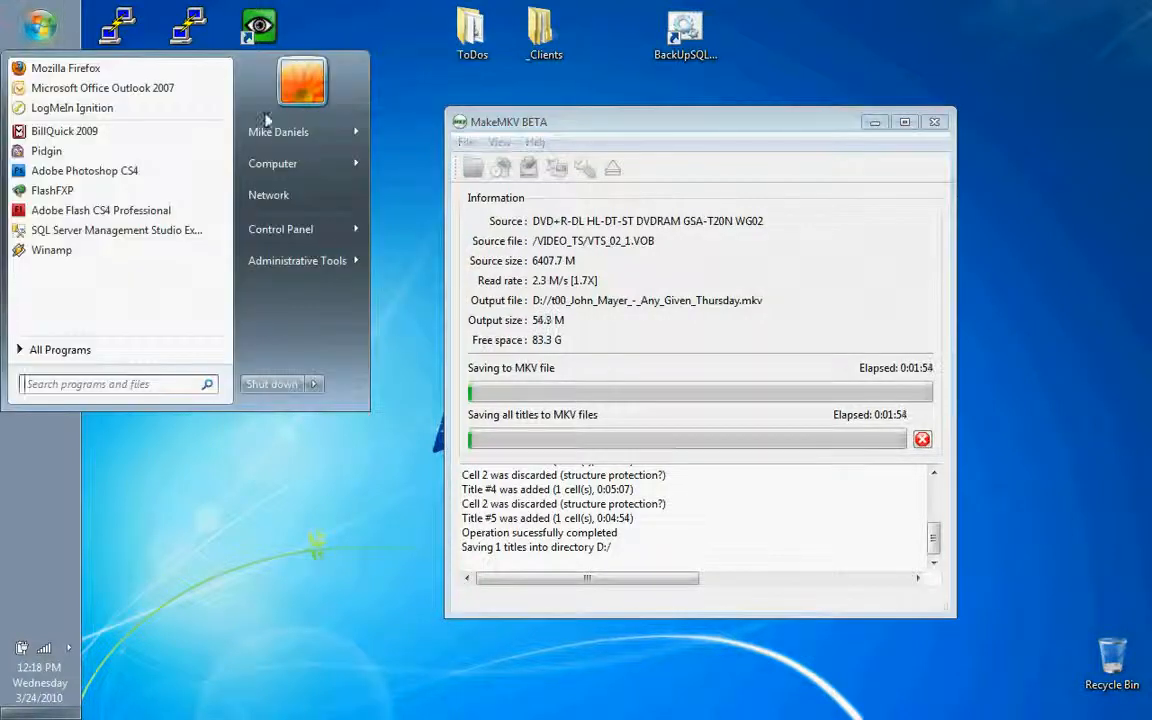
mouse_move(282, 158)
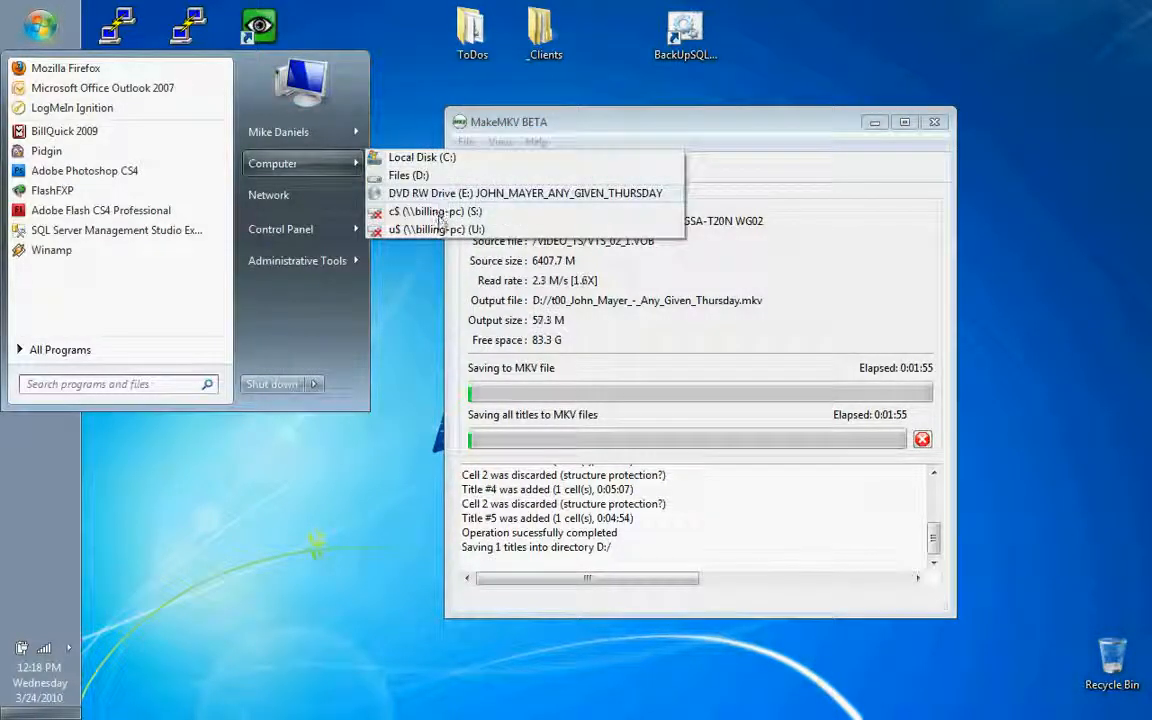
left_click(410, 175)
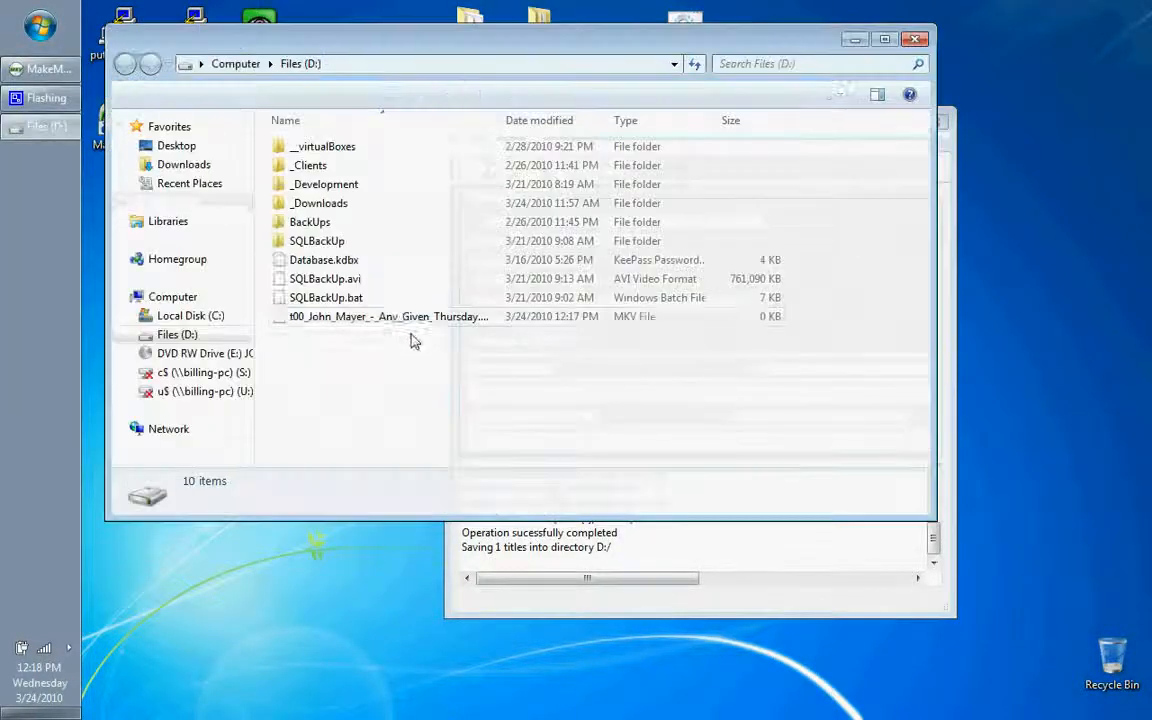
left_click(378, 318)
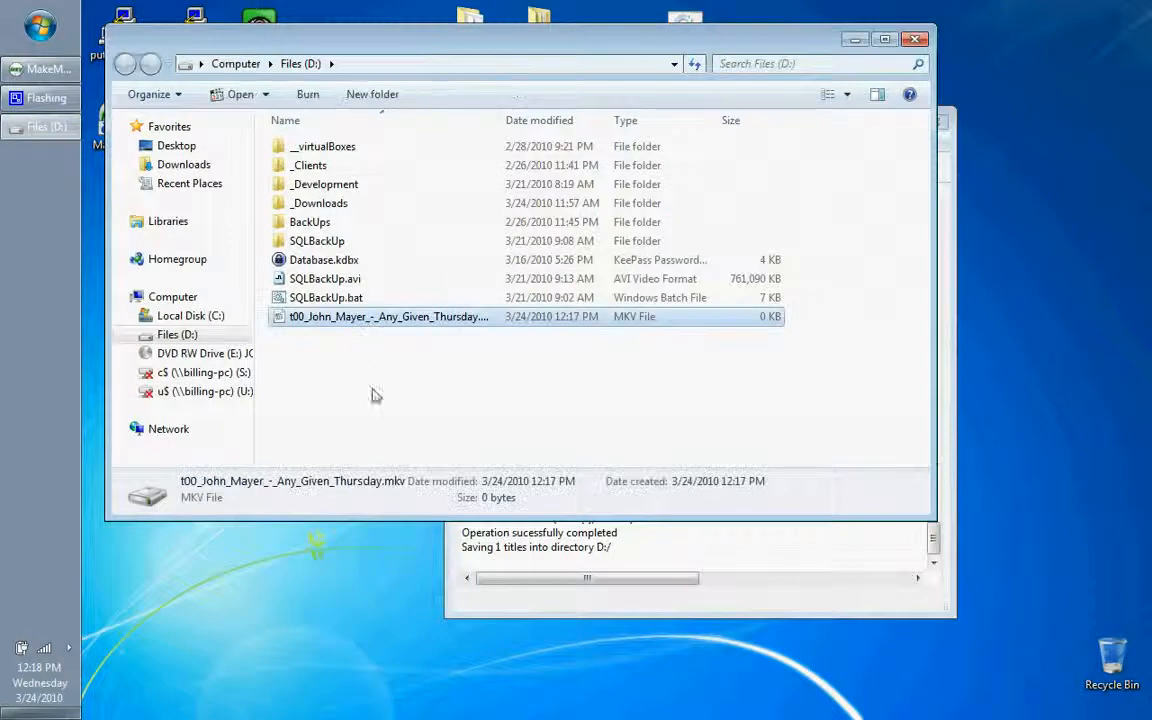
double_click(500, 120)
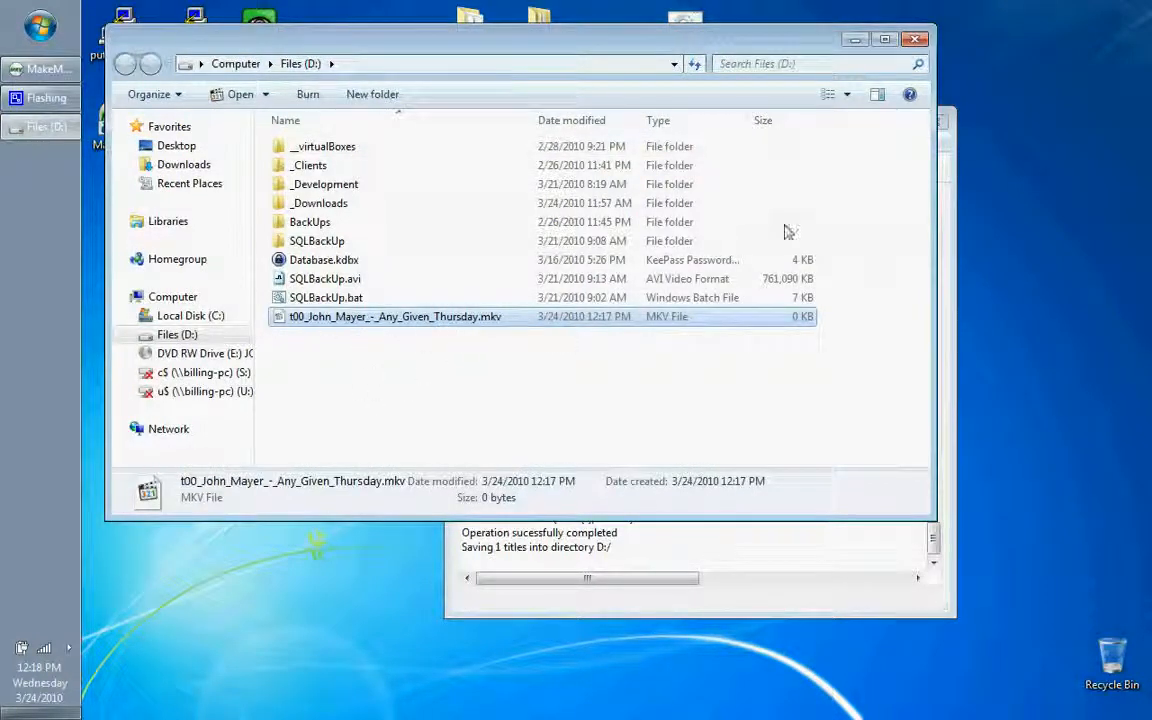
Step: Check the MKV saving progress in MakeMKV and return to the output file in the Files (D:) window
left_click(955, 170)
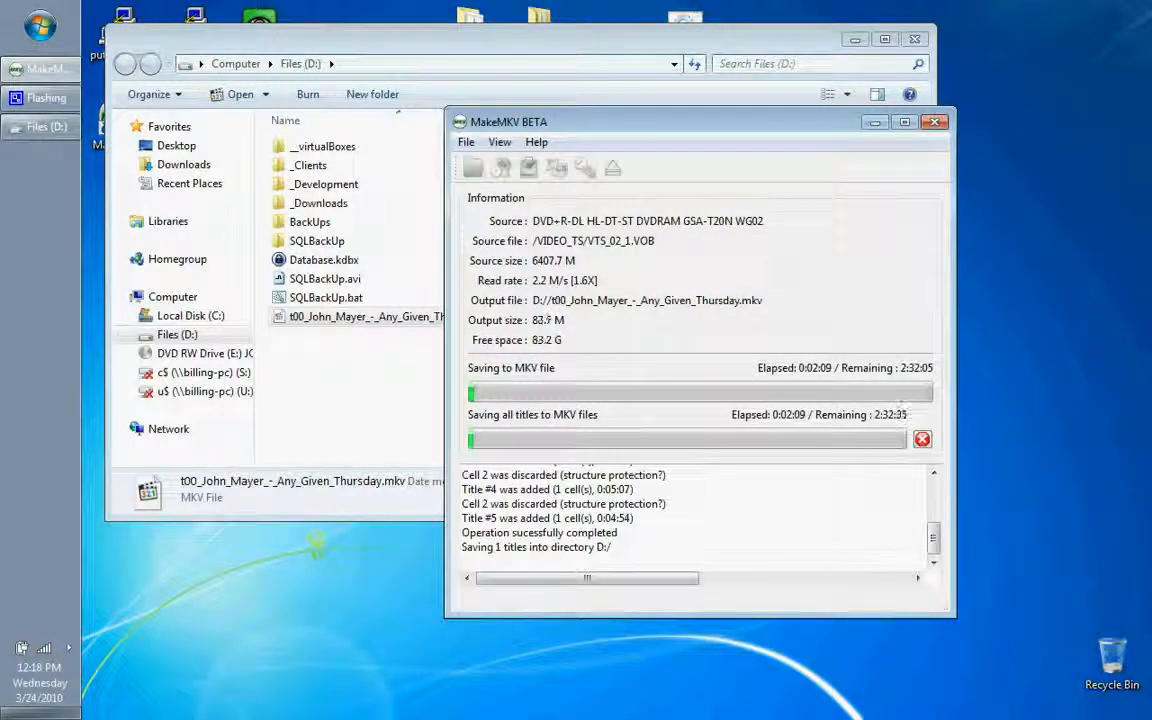
left_click(292, 346)
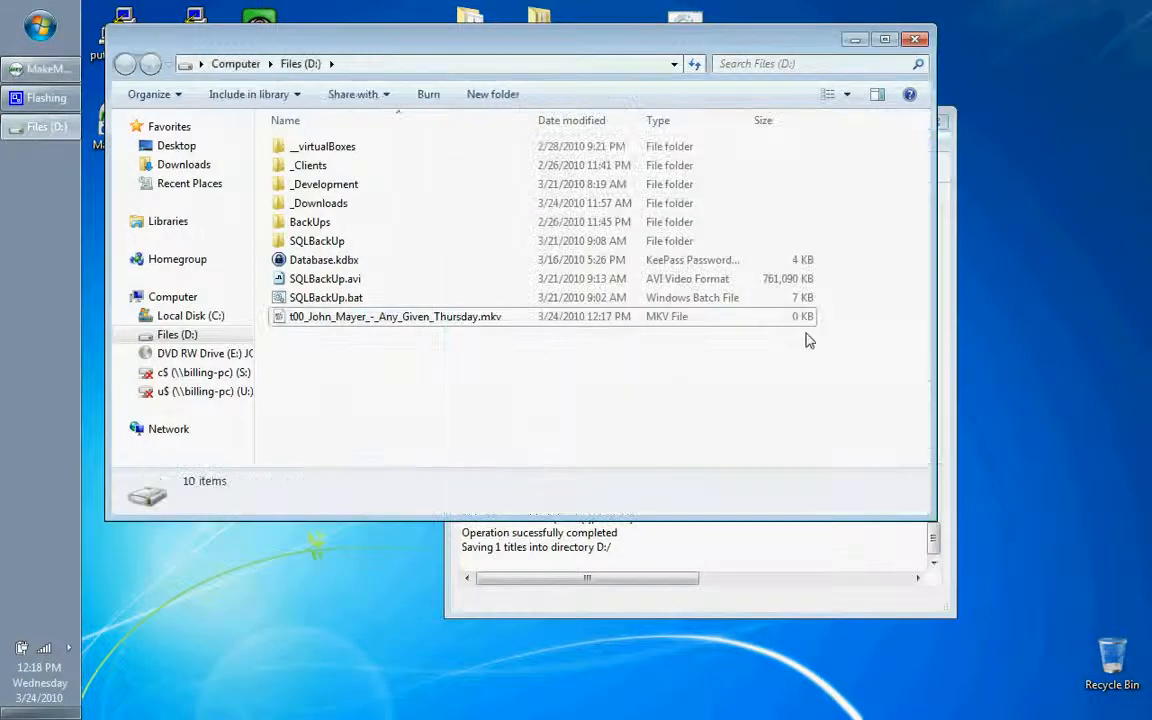
left_click(946, 356)
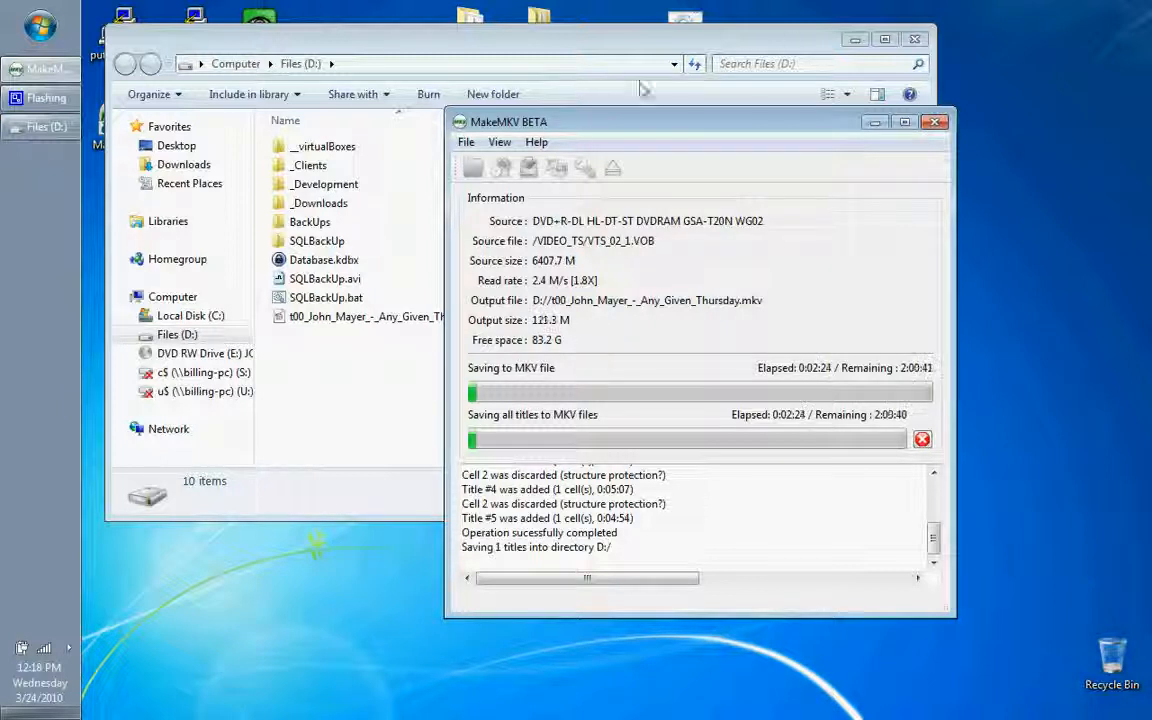
left_click(315, 318)
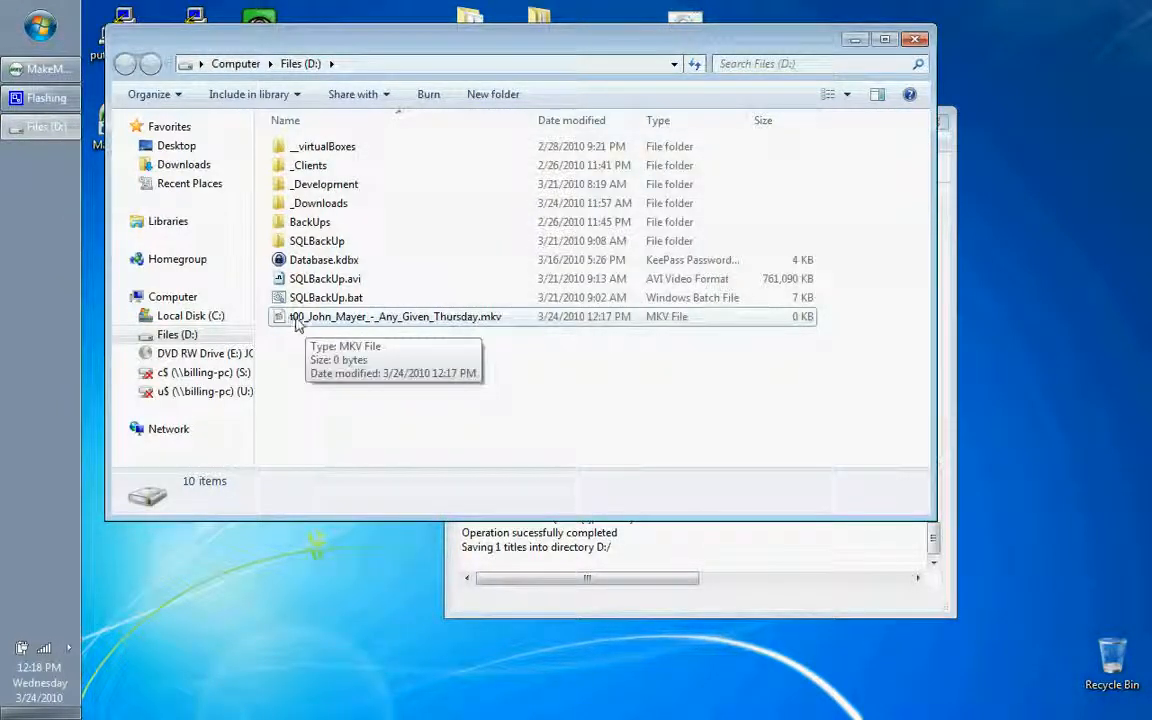
Step: Find Media Player Classic - Home Cinema among the installed programs, expand its folder, and return to the Files (D:) window
left_click(40, 25)
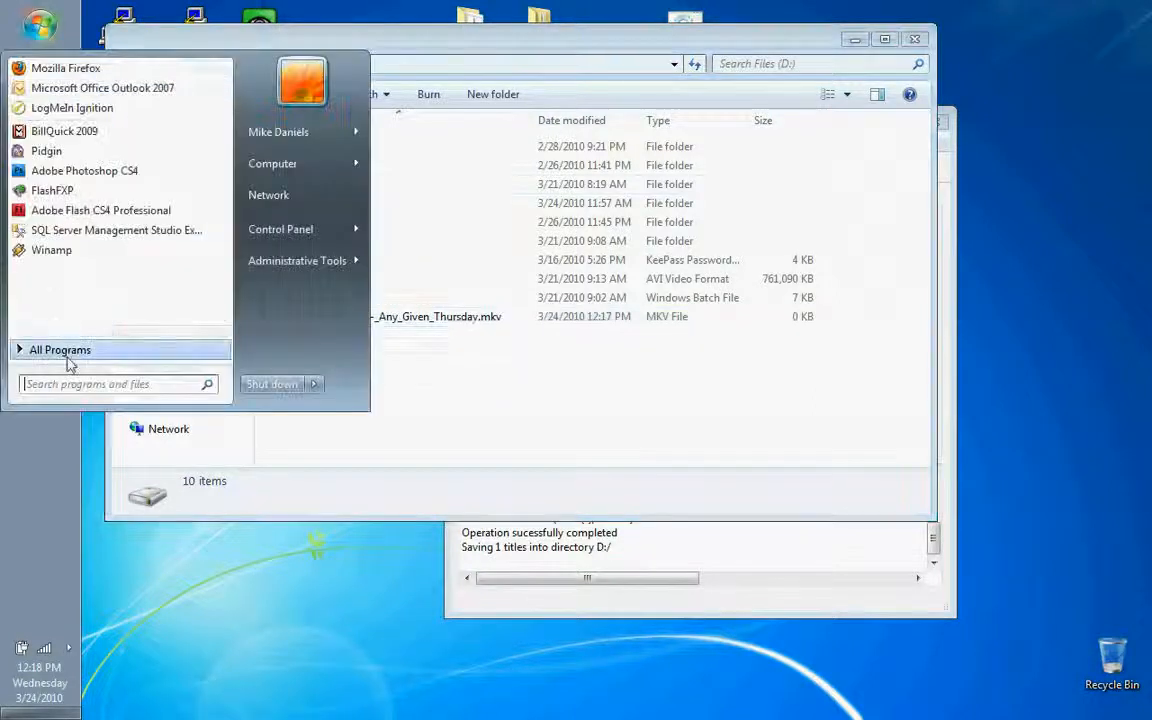
left_click(67, 352)
scroll(87, 313, "down", 7)
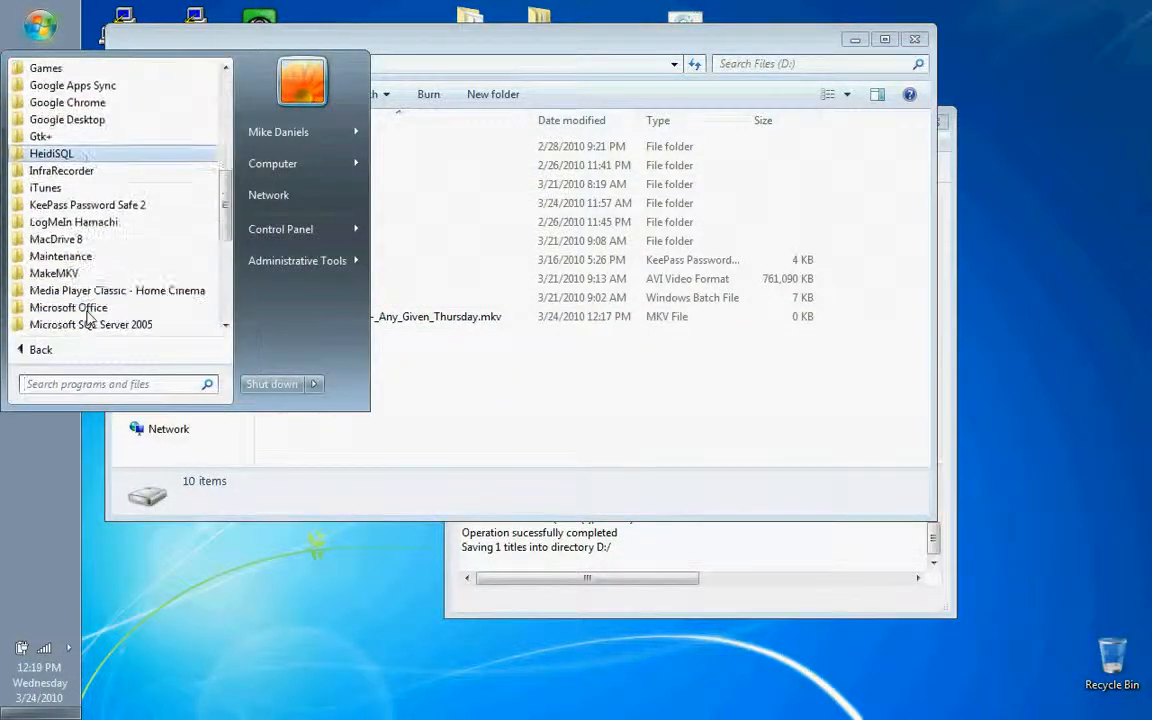
left_click(155, 290)
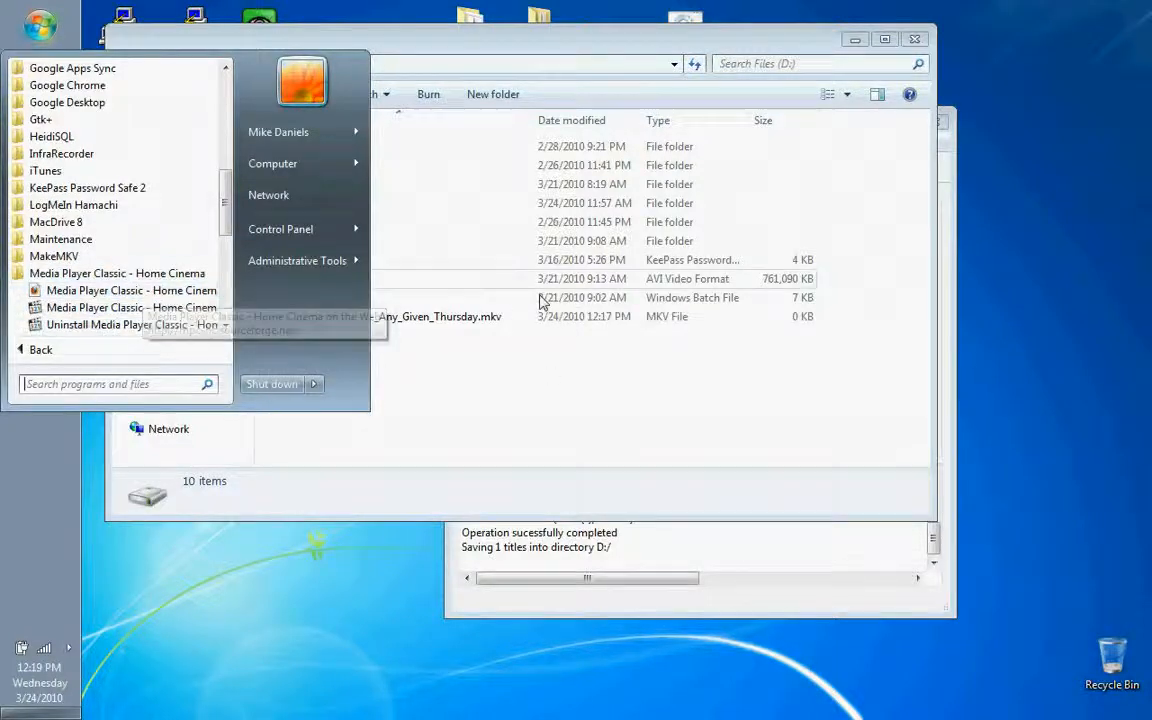
left_click(517, 420)
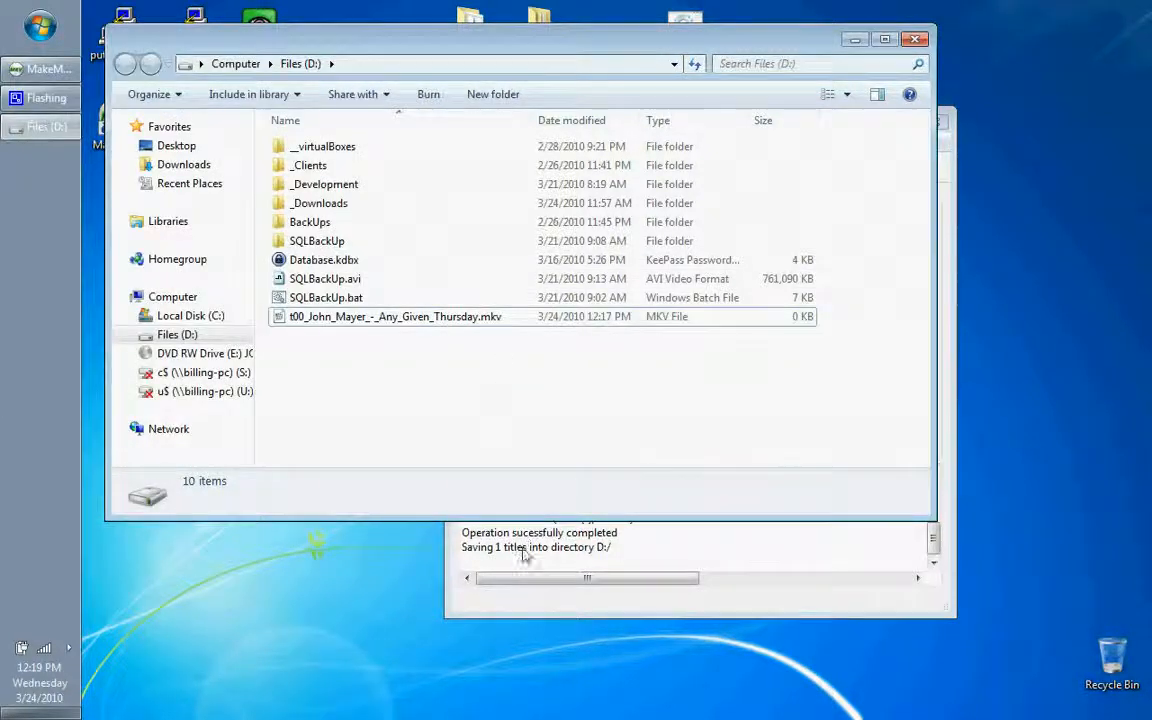
Step: Switch to MakeMKV and cancel the running save of the title to an MKV file
left_click(516, 608)
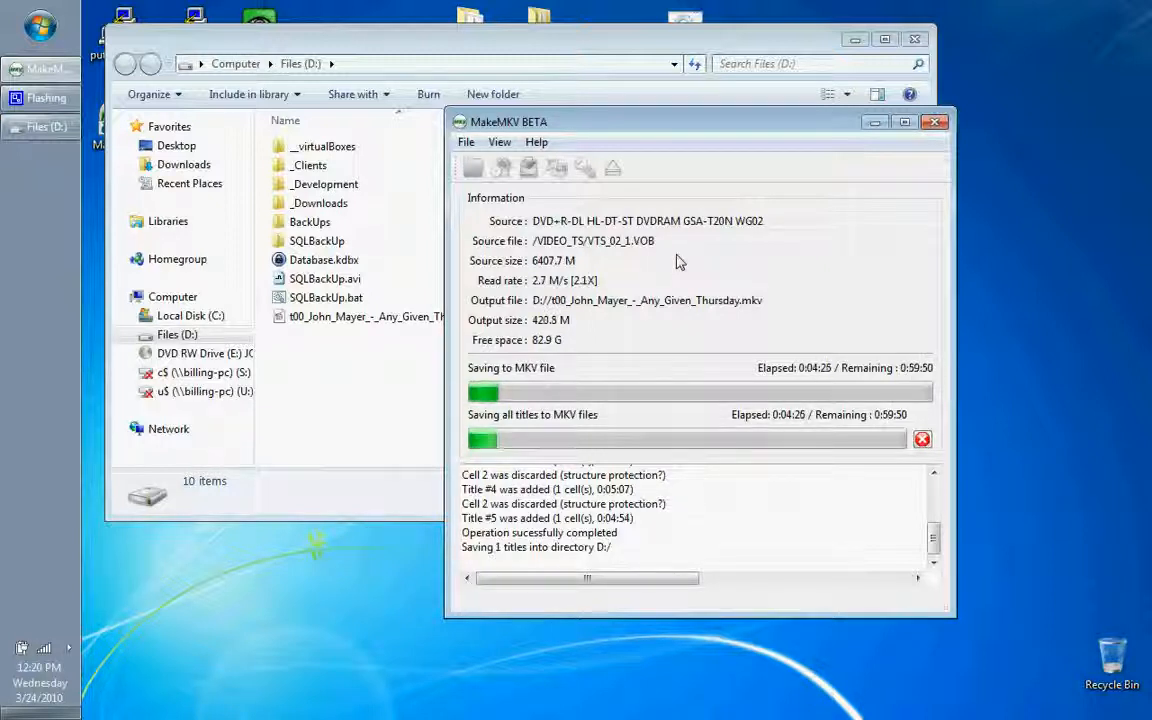
left_click(922, 439)
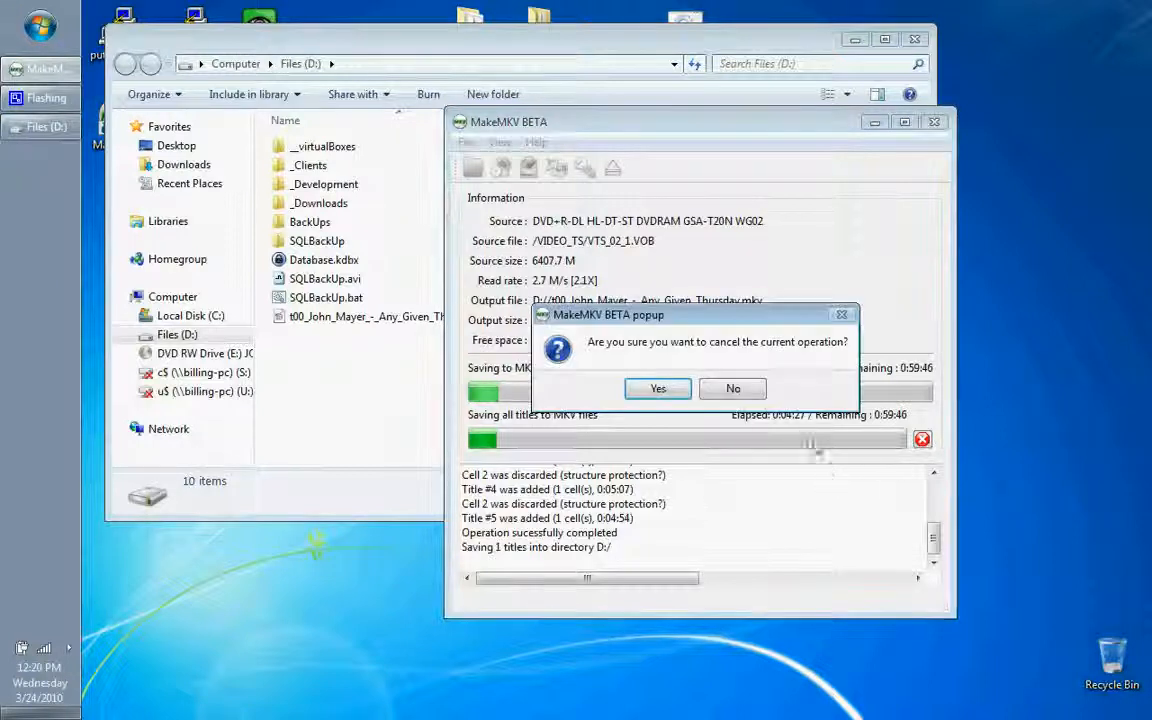
left_click(672, 390)
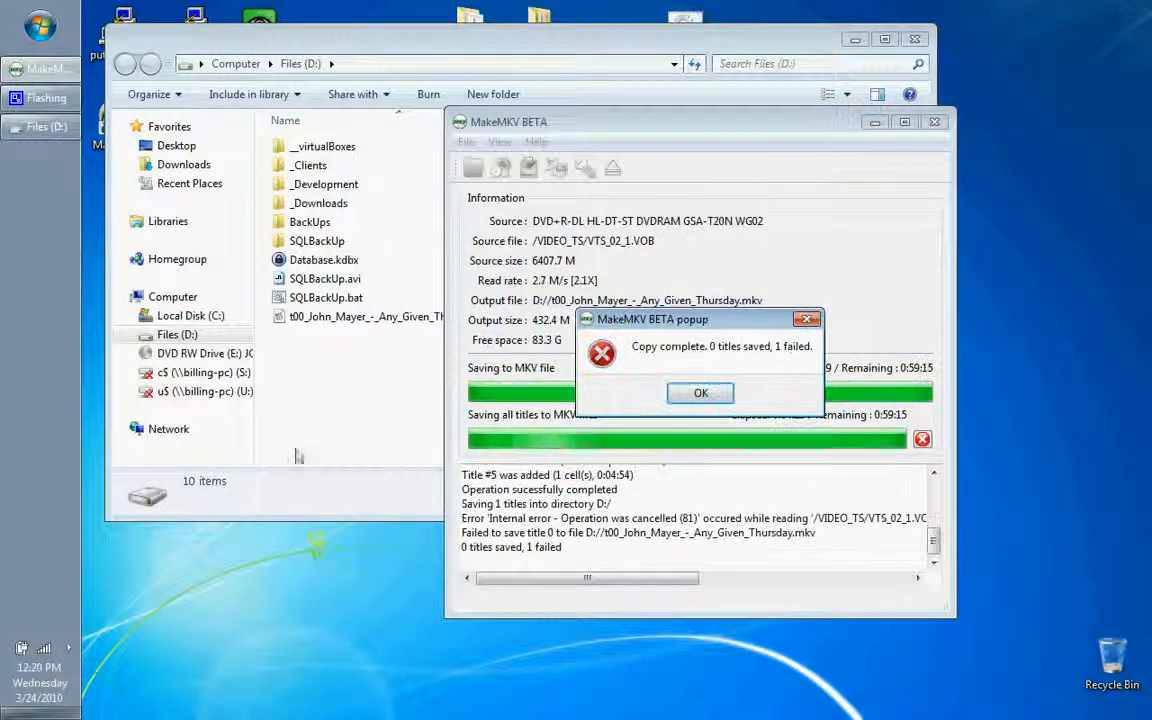
left_click(68, 648)
right_click(160, 657)
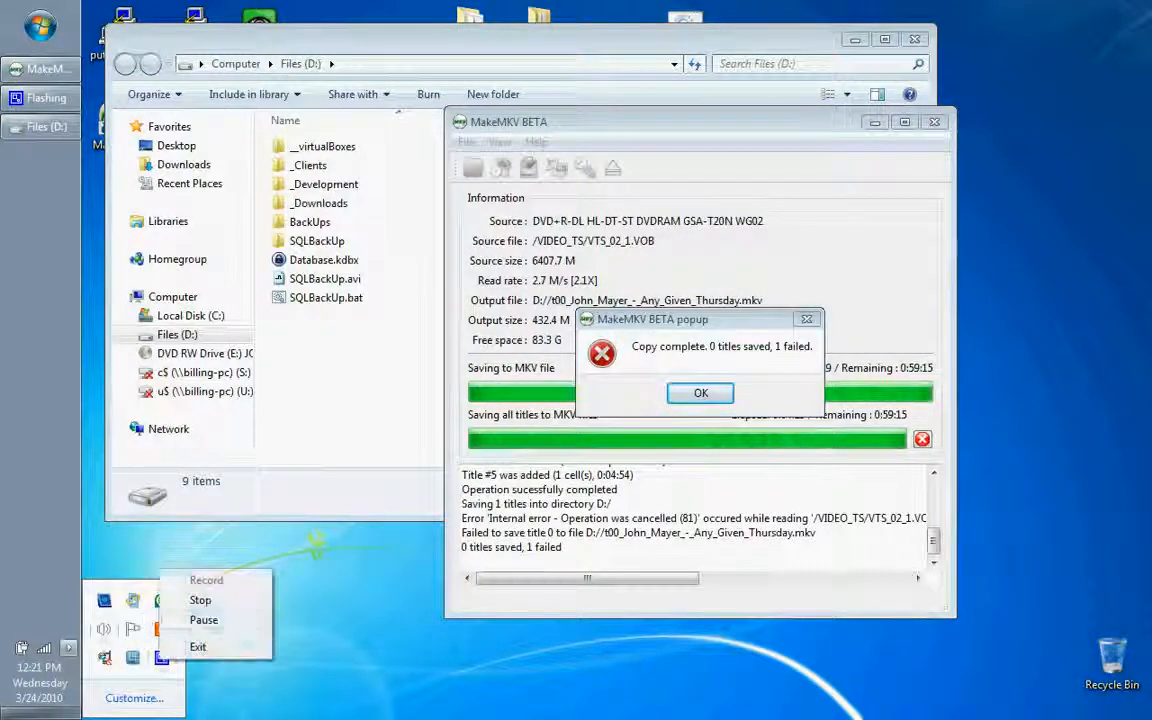